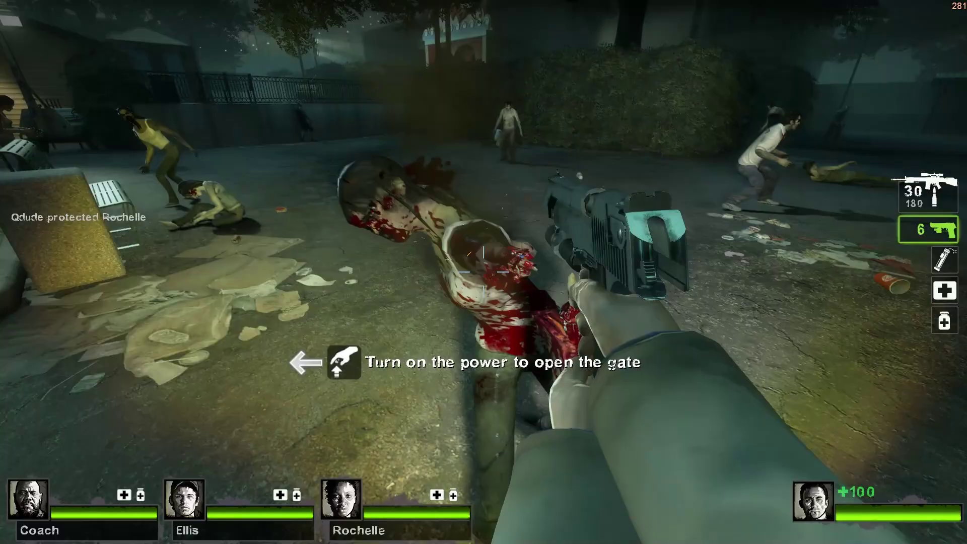
right_click(483, 272)
left_click(484, 272)
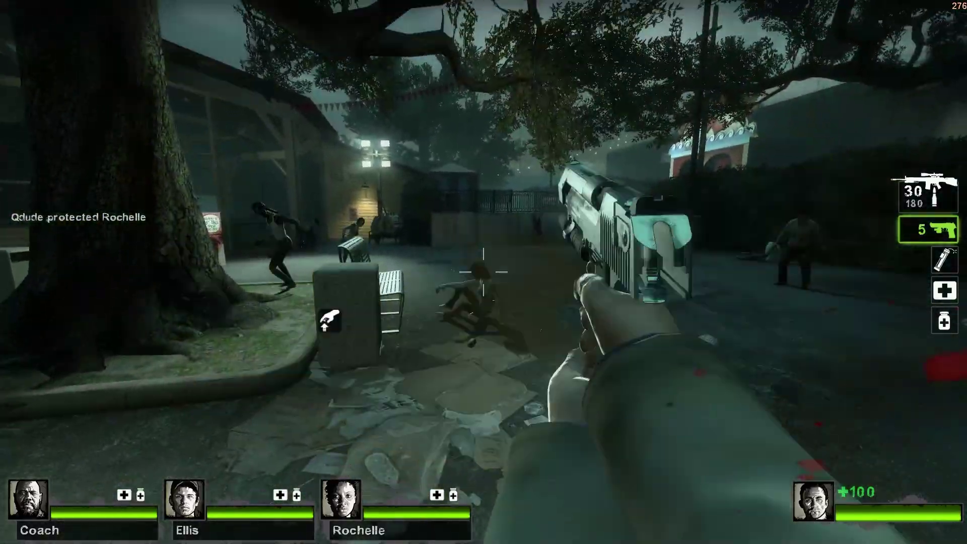
left_click(484, 272)
left_click(483, 272)
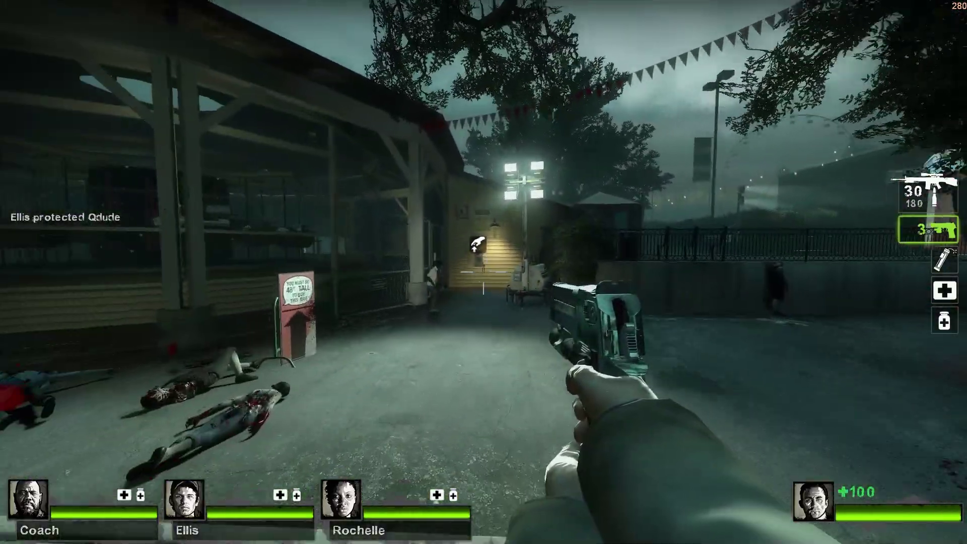
left_click(484, 272)
left_click(483, 272)
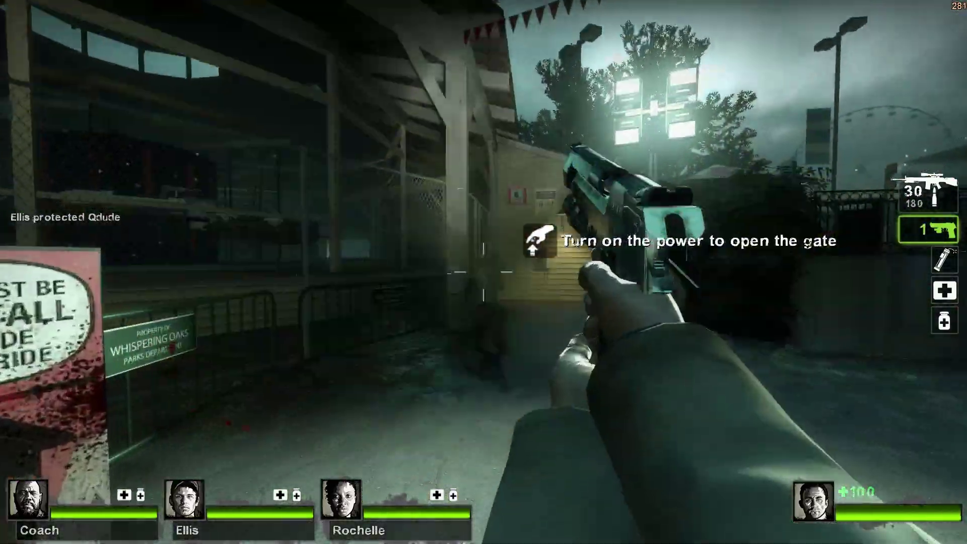
key("w")
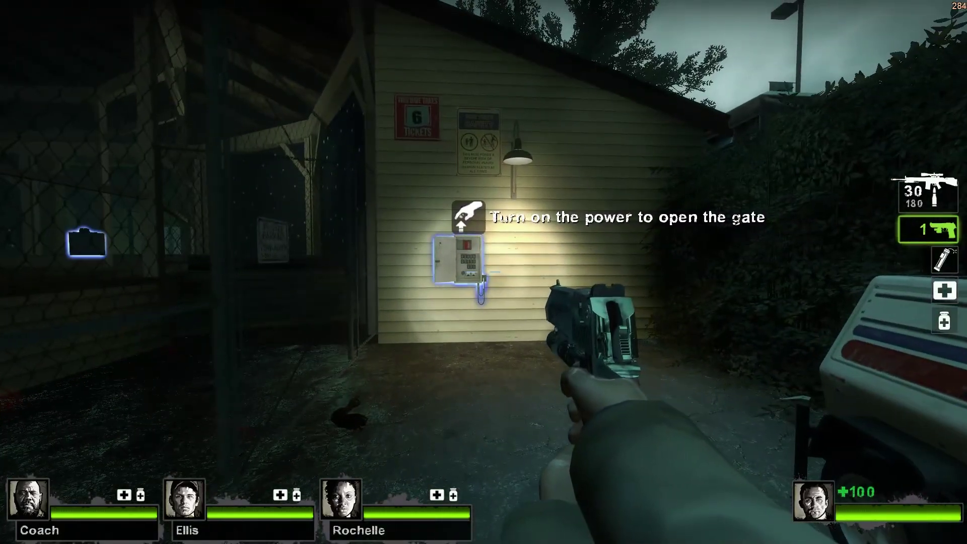
key("r")
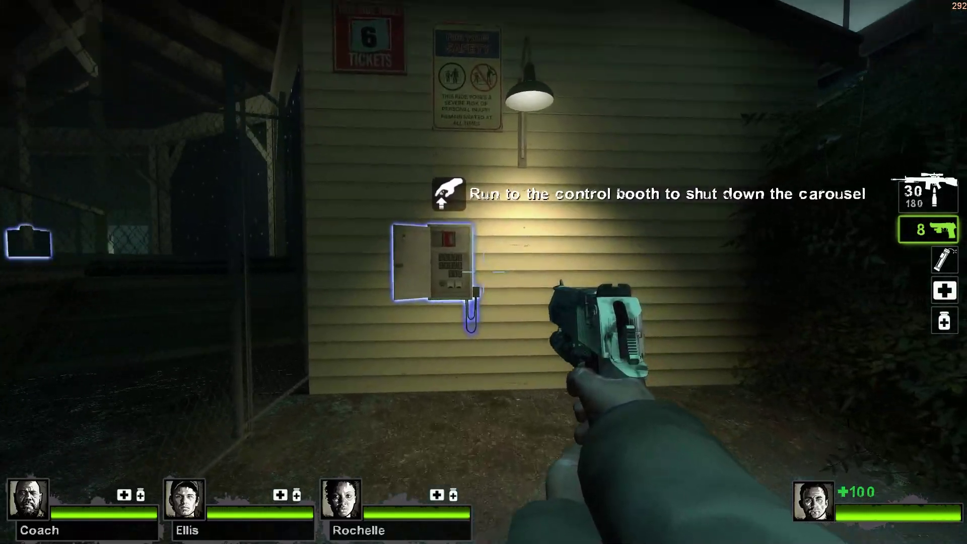
key("w")
key("e")
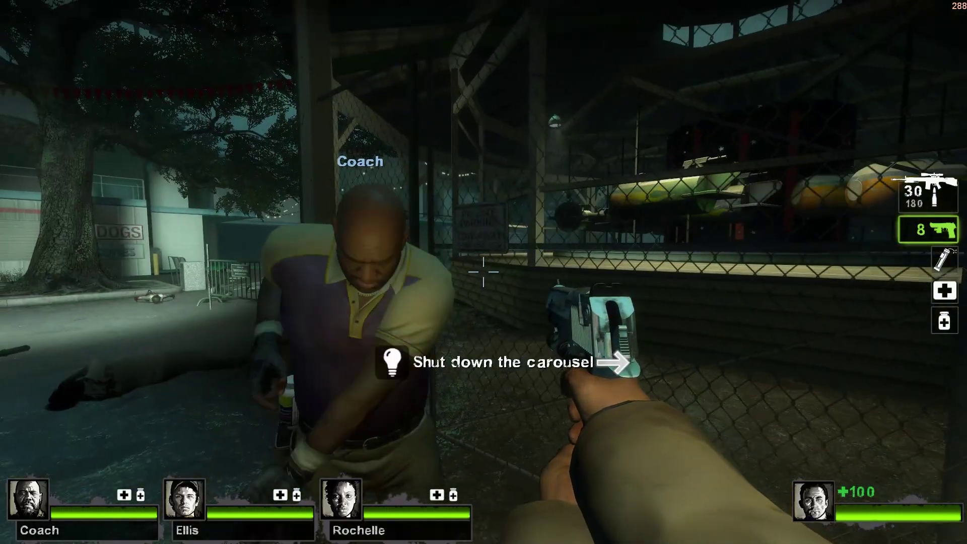
key("a")
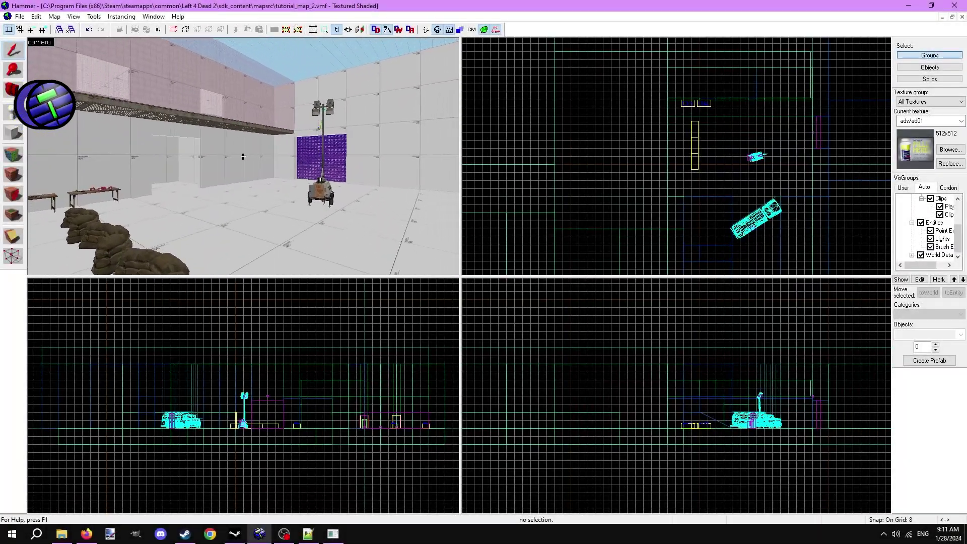
key("w")
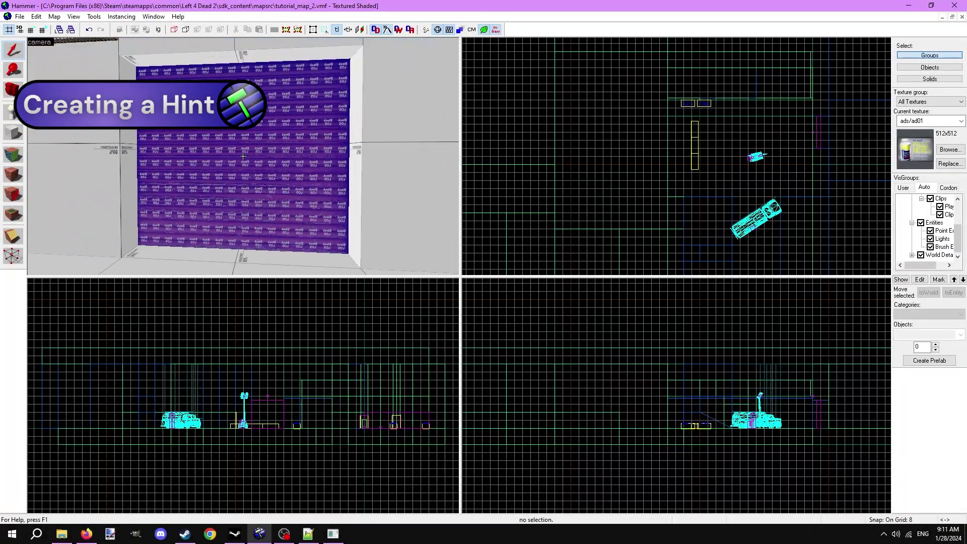
key("w")
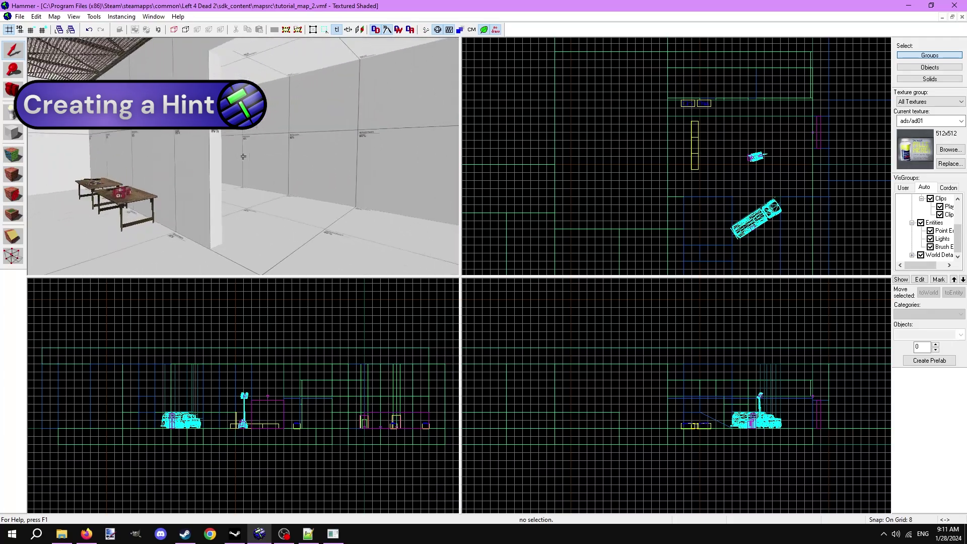
key("w")
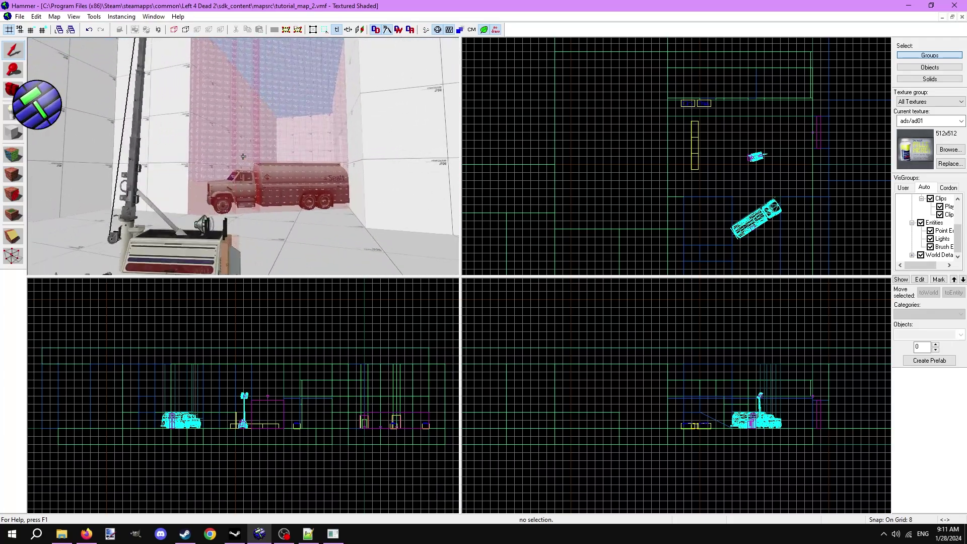
key("w")
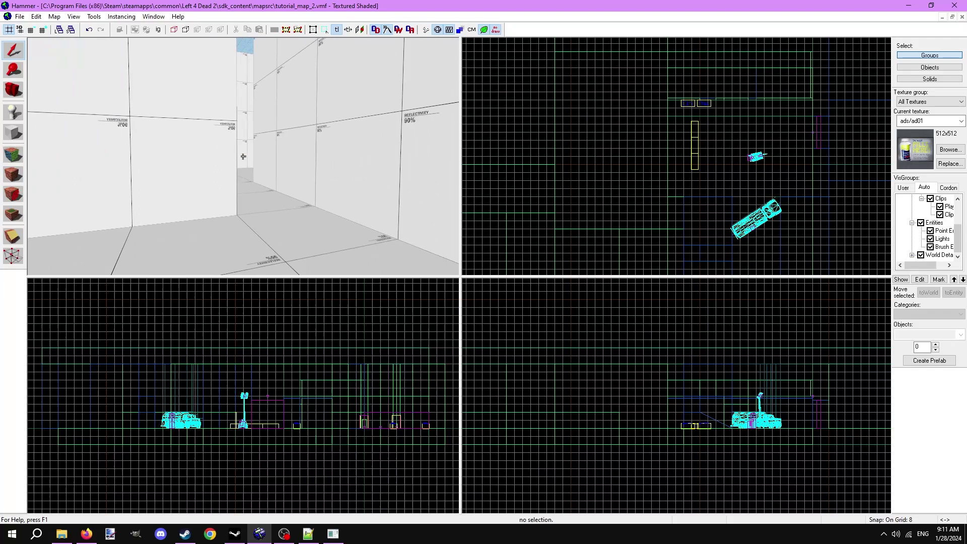
key("w")
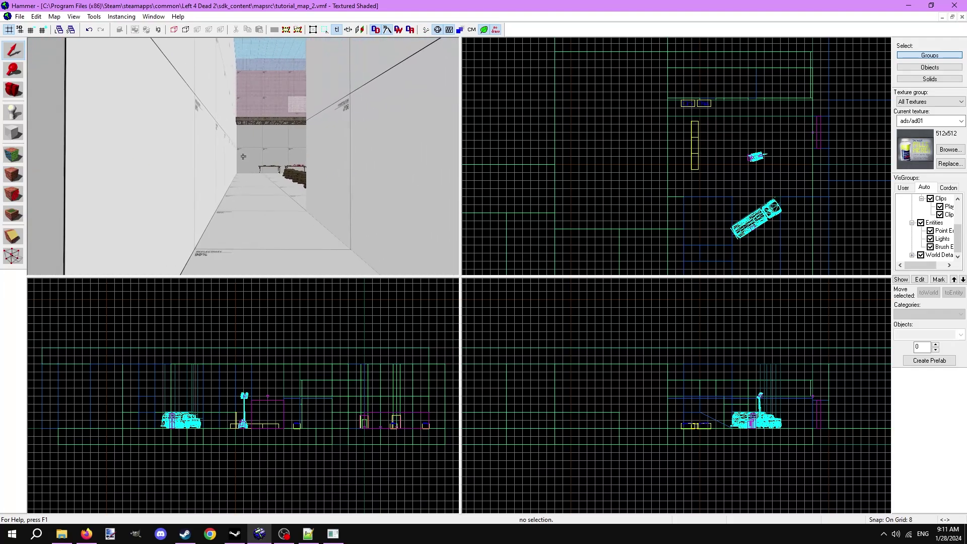
key("w")
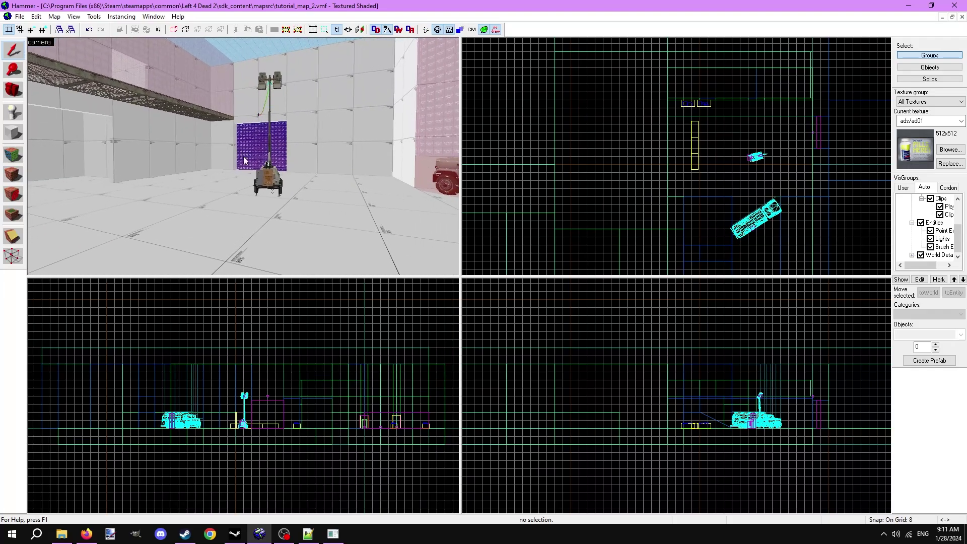
Place an env_instructor_hint entity on the floor in front of the generator
key("shift+e")
double_click(906, 333)
type("env_instructo")
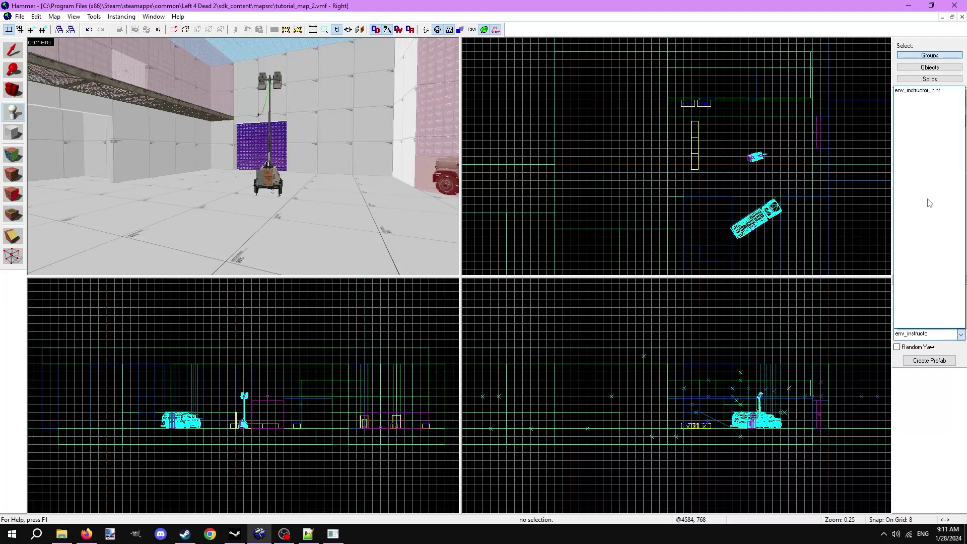
left_click(917, 90)
key("w")
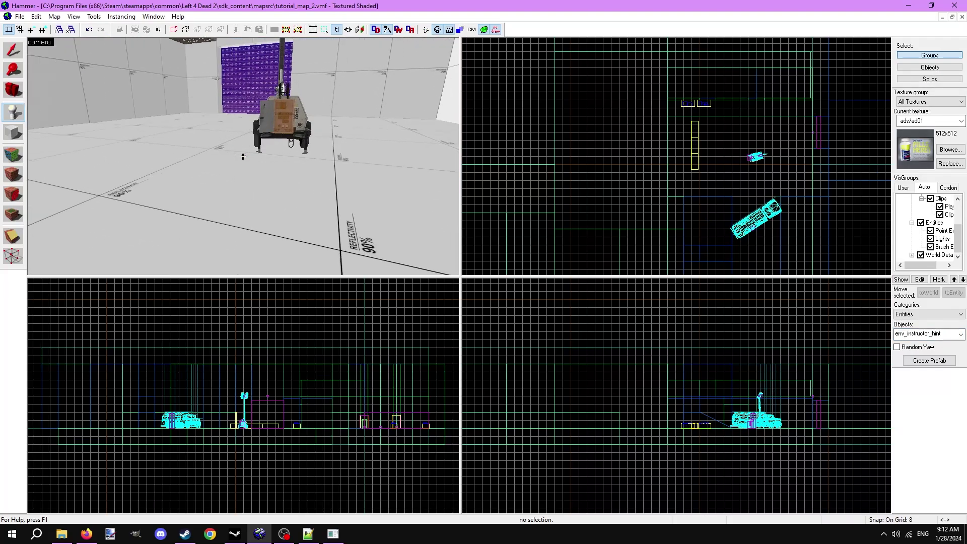
left_click(243, 156)
left_click(13, 50)
key("ctrl+e")
scroll(676, 157, "up", 17)
left_click_drag(680, 150, 681, 135)
scroll(679, 397, "up", 18)
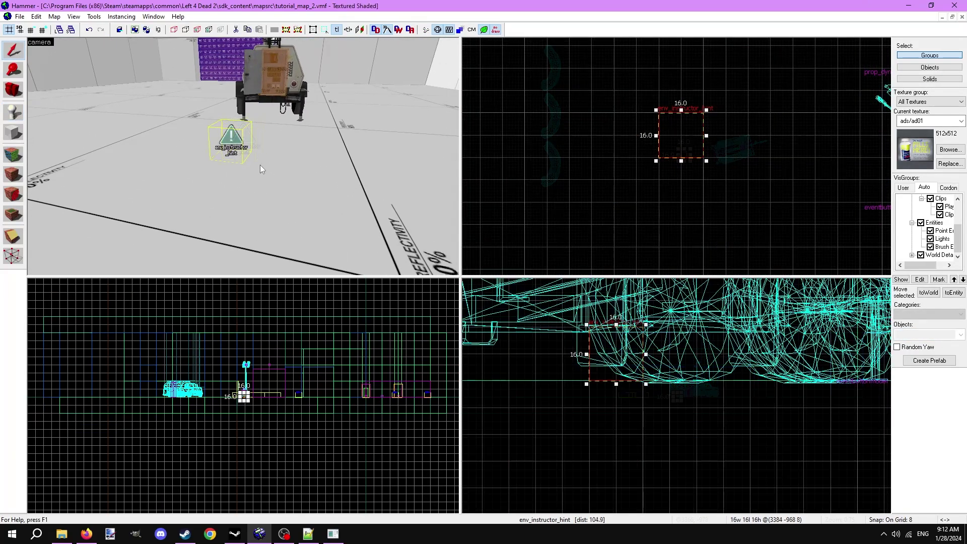
Name the new env_instructor_hint entity eventhint
key("alt+Return")
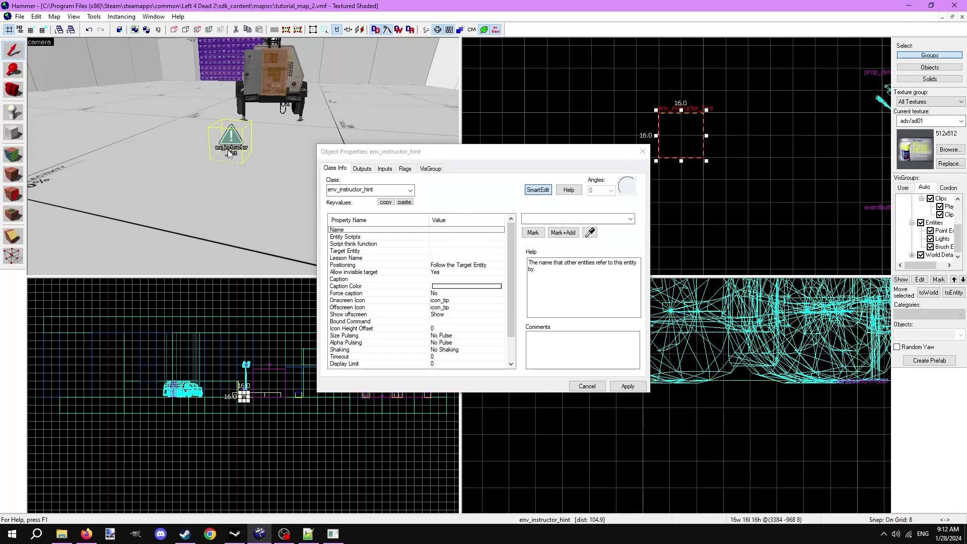
left_click(537, 220)
type("eventhint")
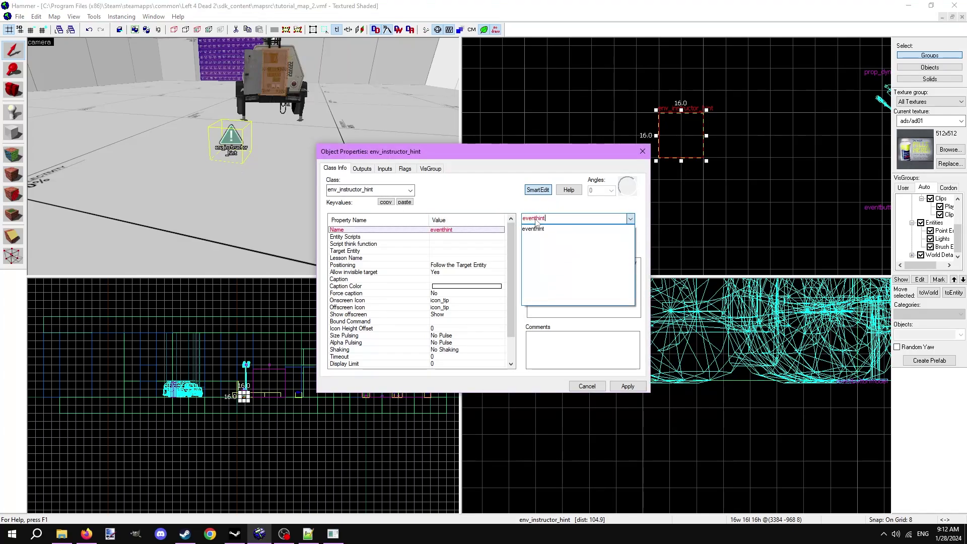
key("Return")
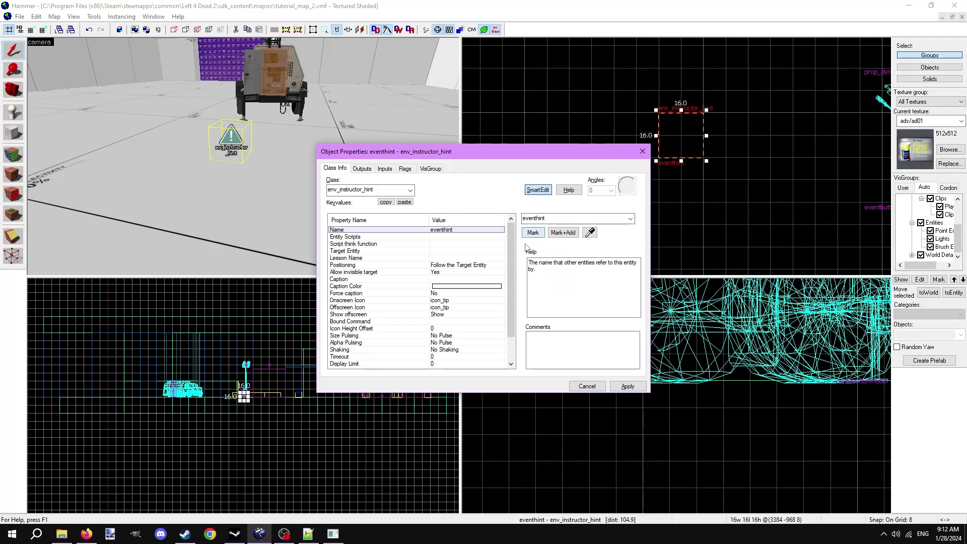
Enter a caption for the hint that starts with "Start the generator to open the"
left_click(450, 279)
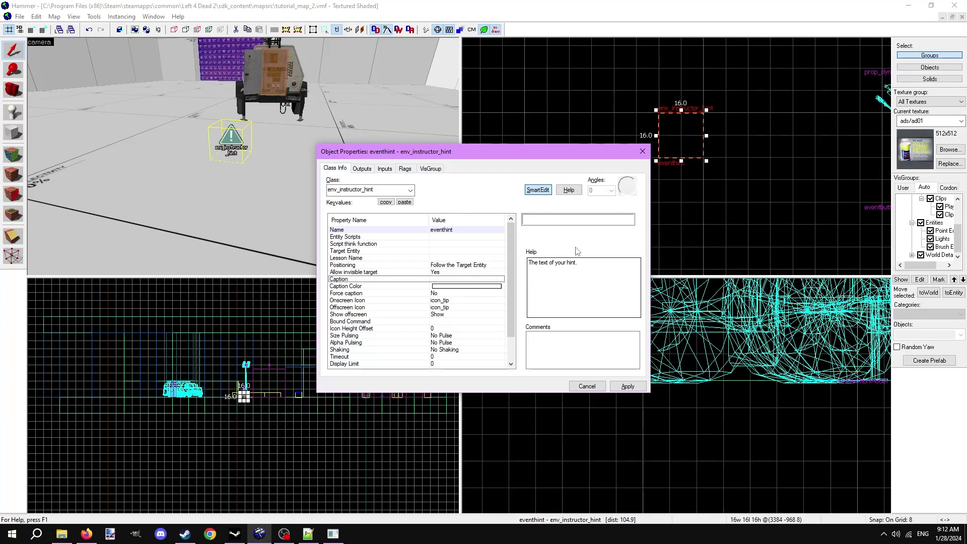
left_click(572, 220)
type("Start the generator to open the")
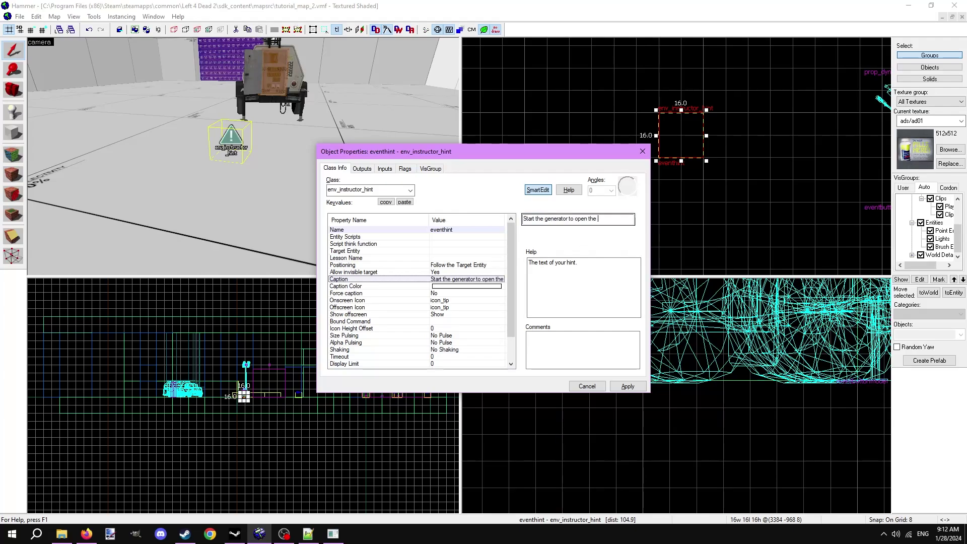
key("Return")
Examine the hint's Caption Color, Onscreen Icon, Offscreen Icon, Timeout and Show on First Sight properties
left_click(450, 287)
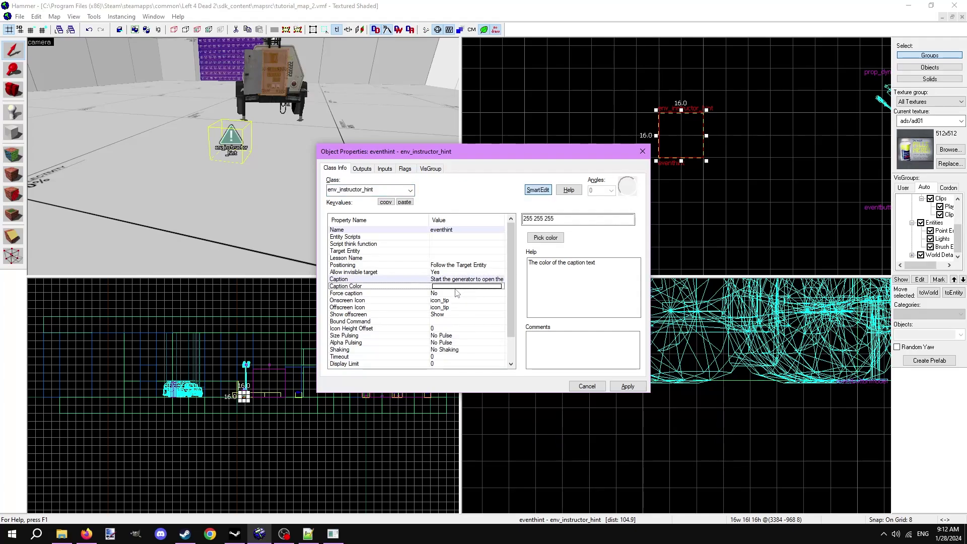
scroll(458, 297, "down", 1)
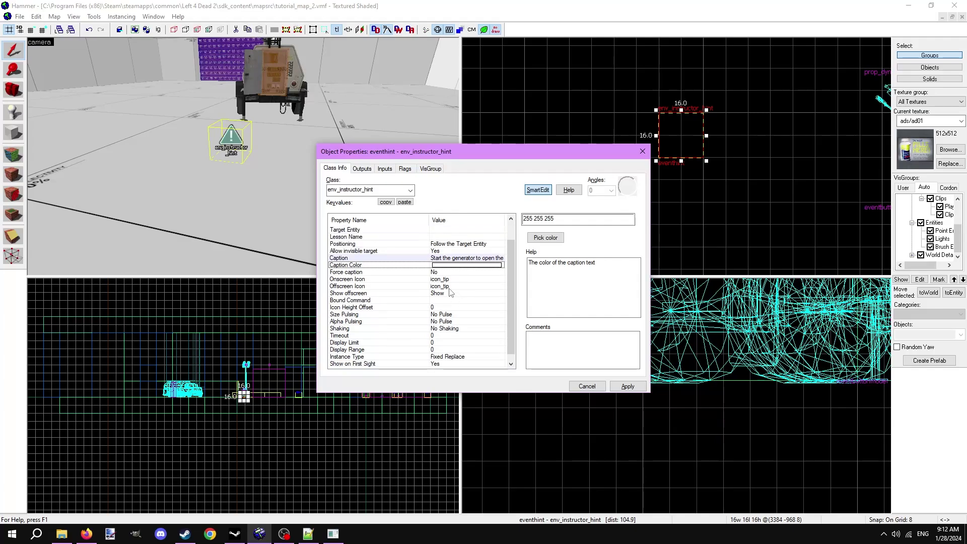
left_click(448, 287)
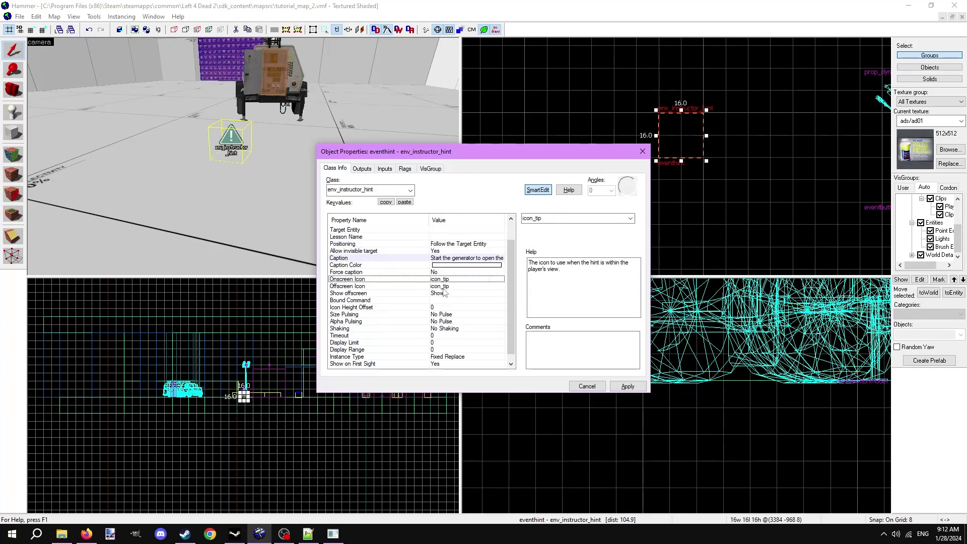
left_click(629, 219)
left_click(630, 220)
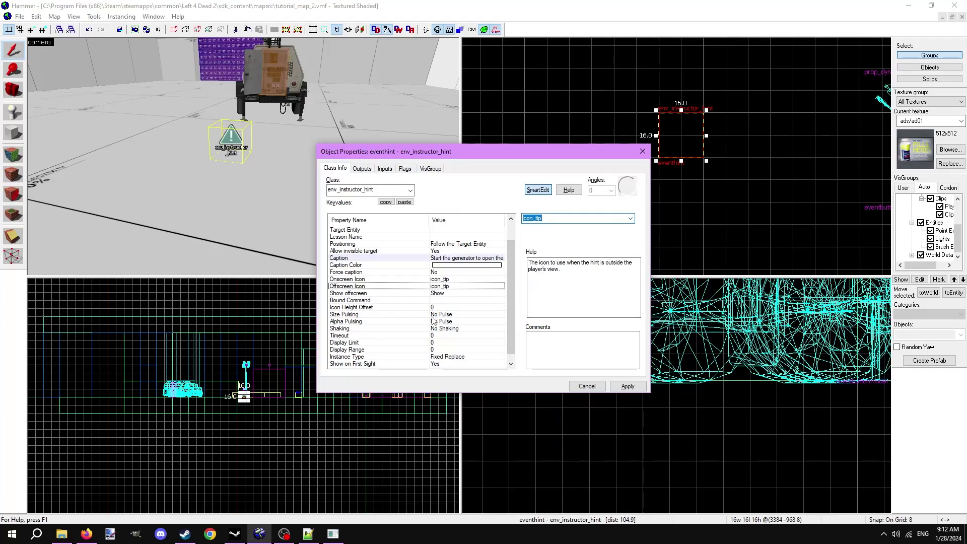
left_click(435, 336)
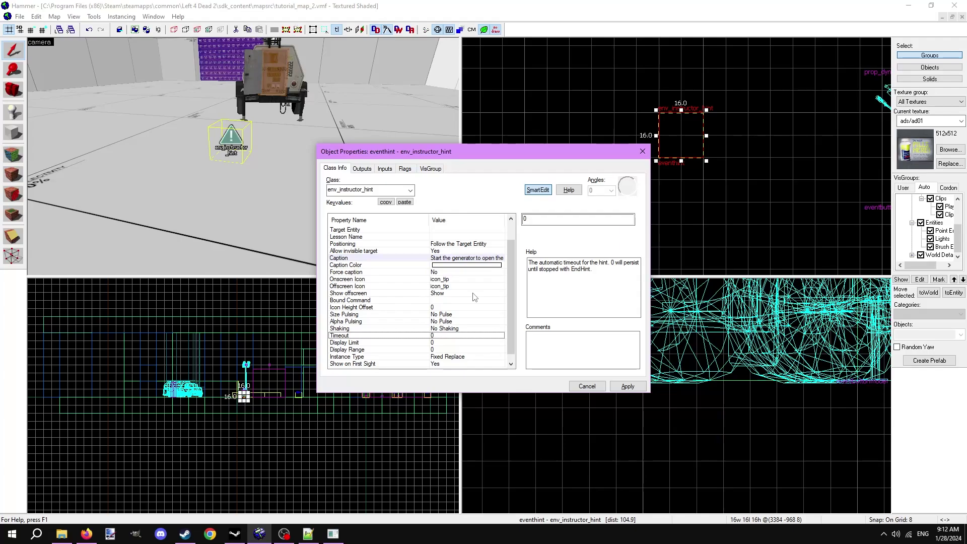
scroll(456, 328, "down", 1)
left_click(437, 357)
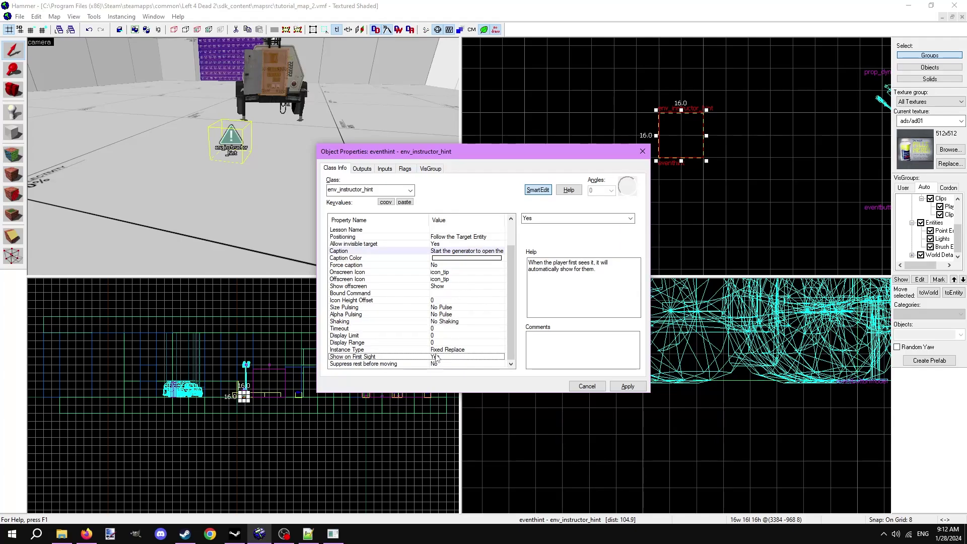
scroll(448, 267, "up", 3)
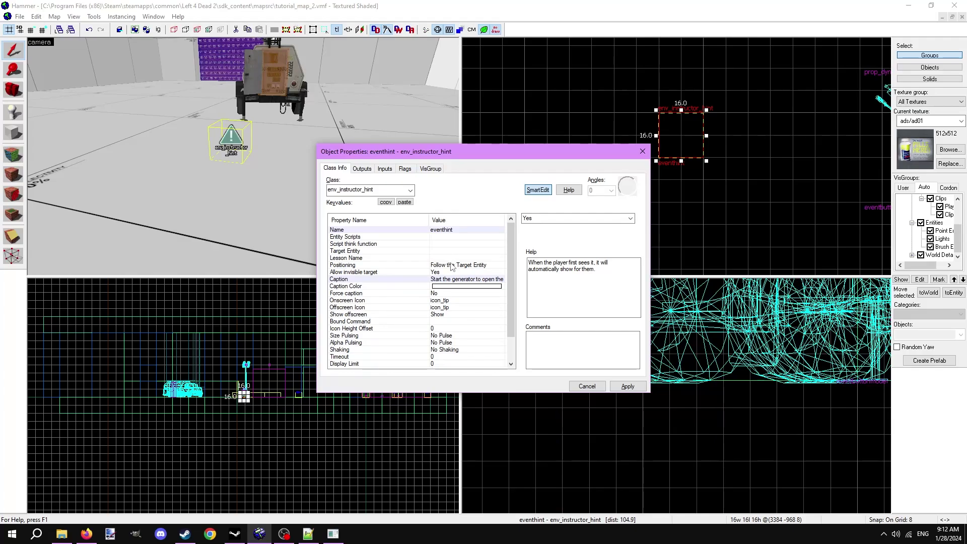
Choose Follow the Target Entity as the hint's Positioning
left_click(452, 266)
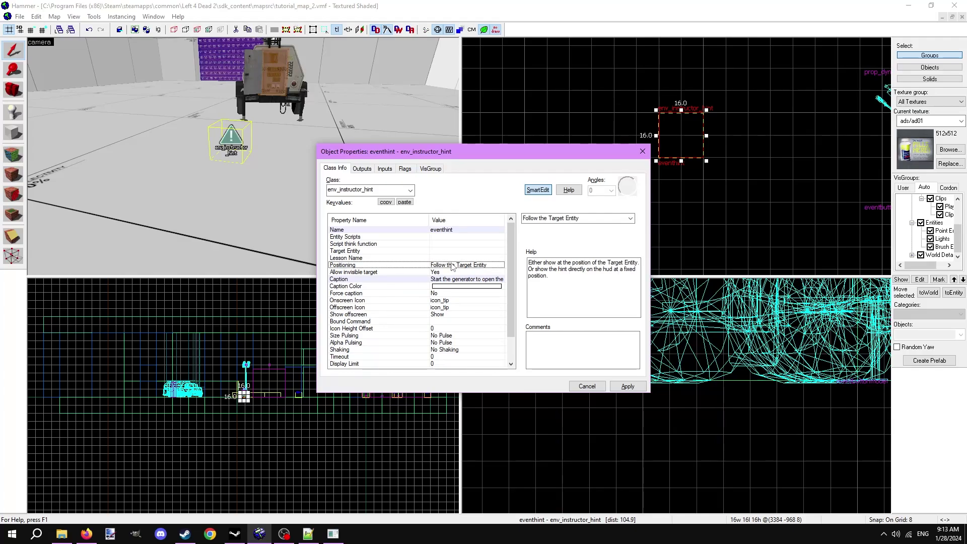
left_click(630, 219)
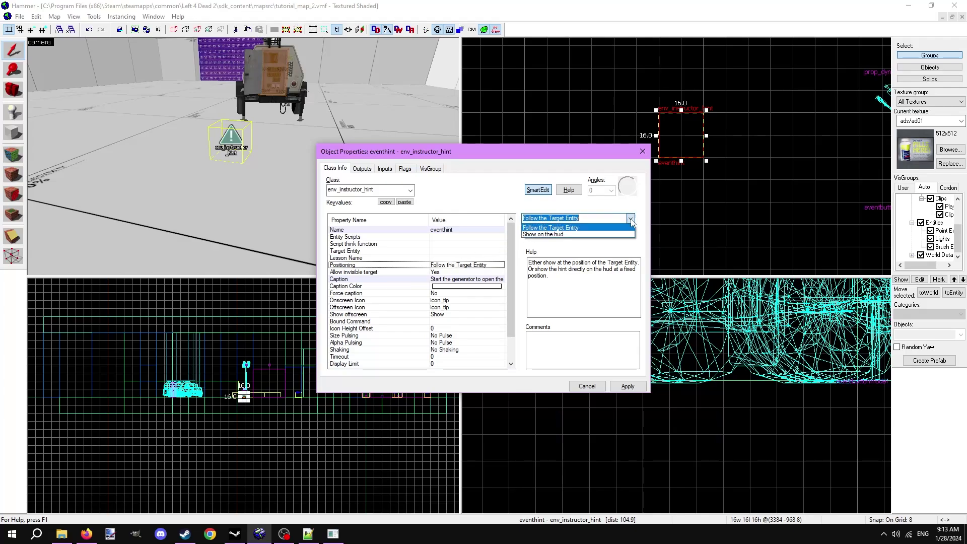
left_click(597, 228)
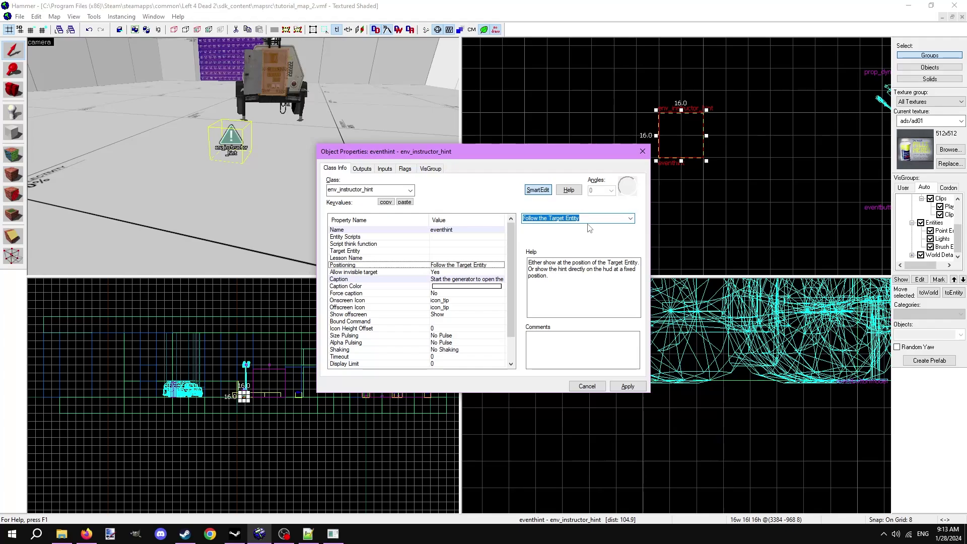
Set the hint's Force caption to Show when occluded and its Icon Height Offset to 2
left_click(496, 292)
left_click(628, 219)
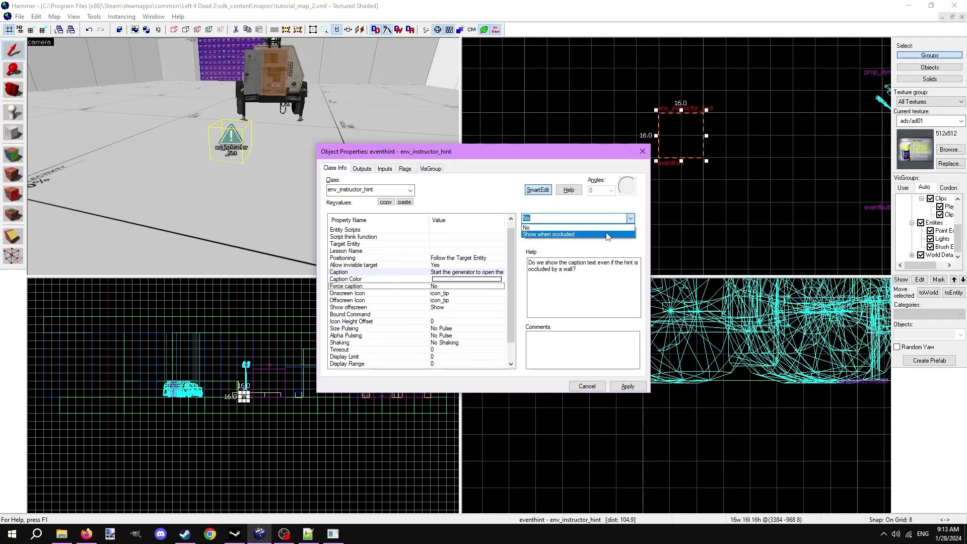
left_click(608, 235)
left_click(451, 321)
type("2")
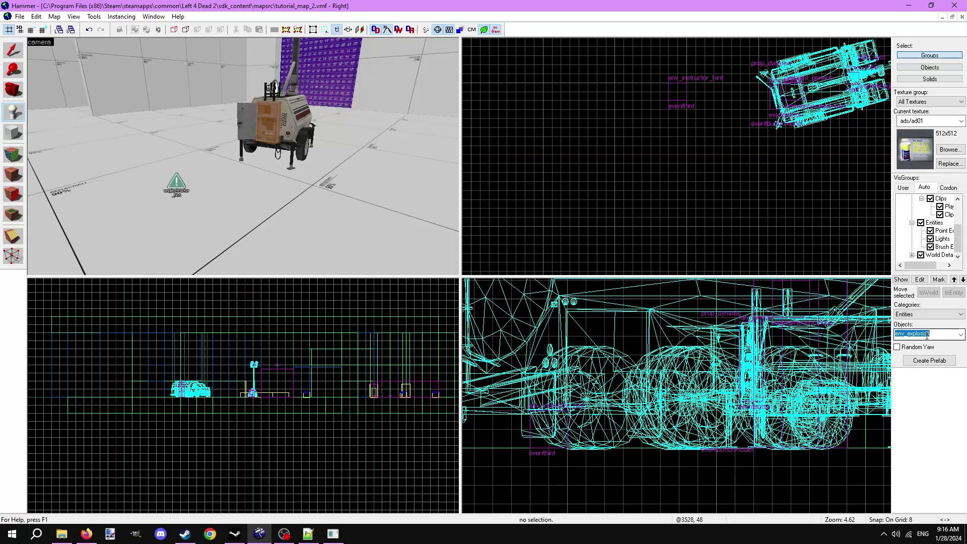
Place an info_target_instructor_hint entity on the floor beside the eventhint entity and open its properties
type("target")
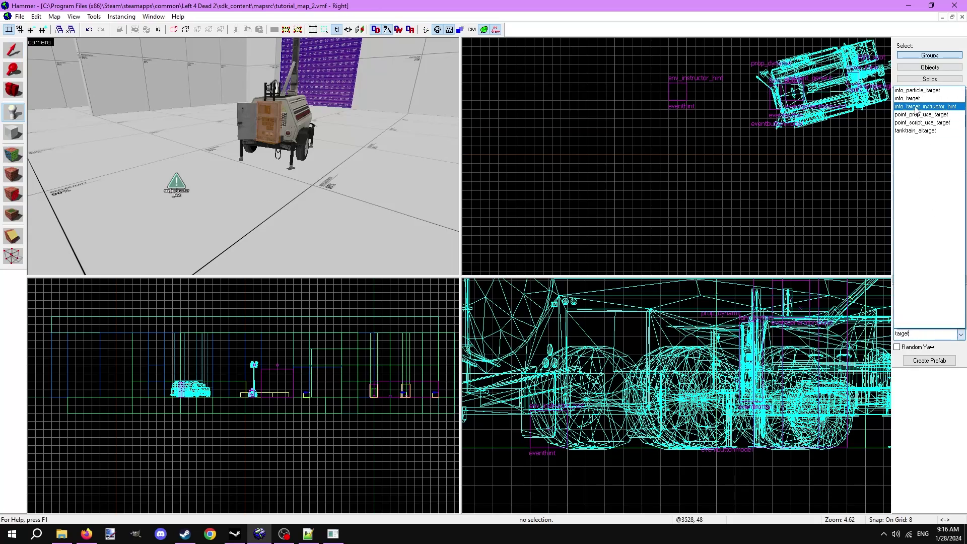
left_click(915, 107)
left_click(219, 215)
left_click(14, 51)
double_click(229, 202)
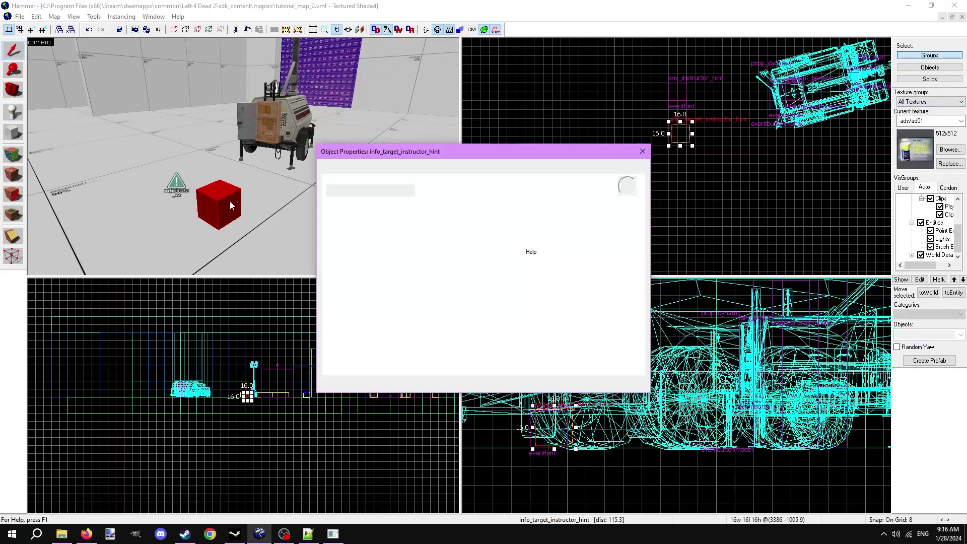
Name the info_target_instructor_hint entity eventhinttarget and close its properties
left_click(536, 218)
type("eventhin")
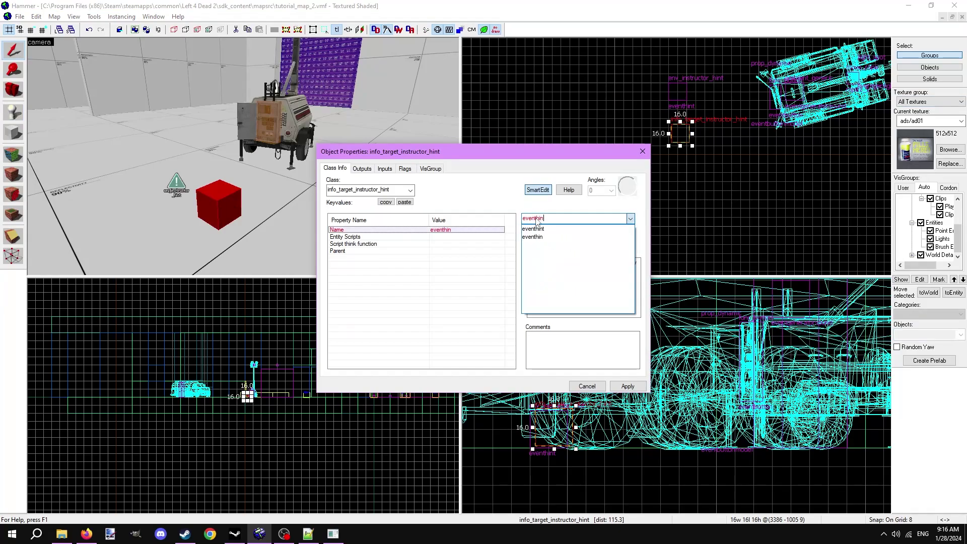
type("ttarget")
key("Return")
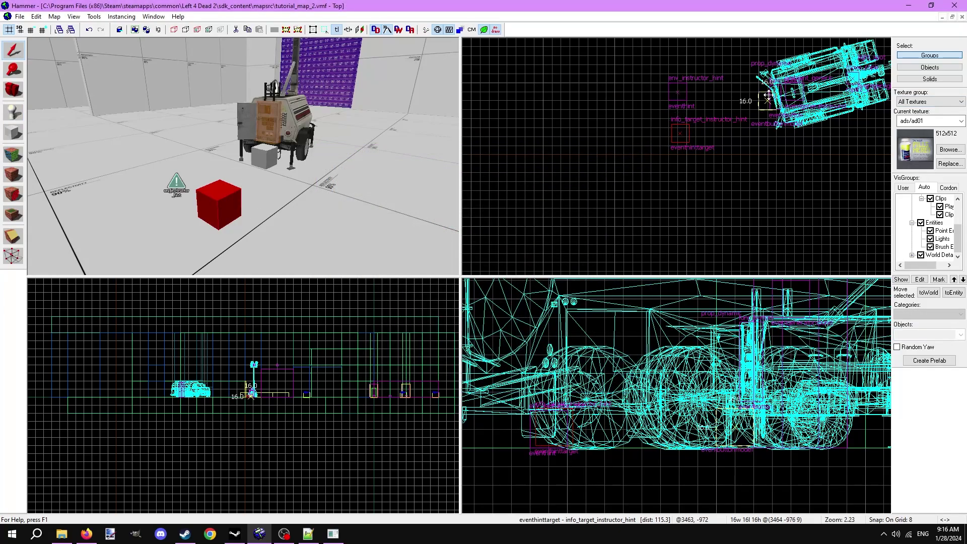
Move the eventhinttarget entity in front of the generator's button and raise it to about 40 units height
left_click_drag(759, 97, 759, 98)
scroll(736, 332, "up", 1)
scroll(730, 352, "down", 1)
left_click_drag(732, 431, 732, 359)
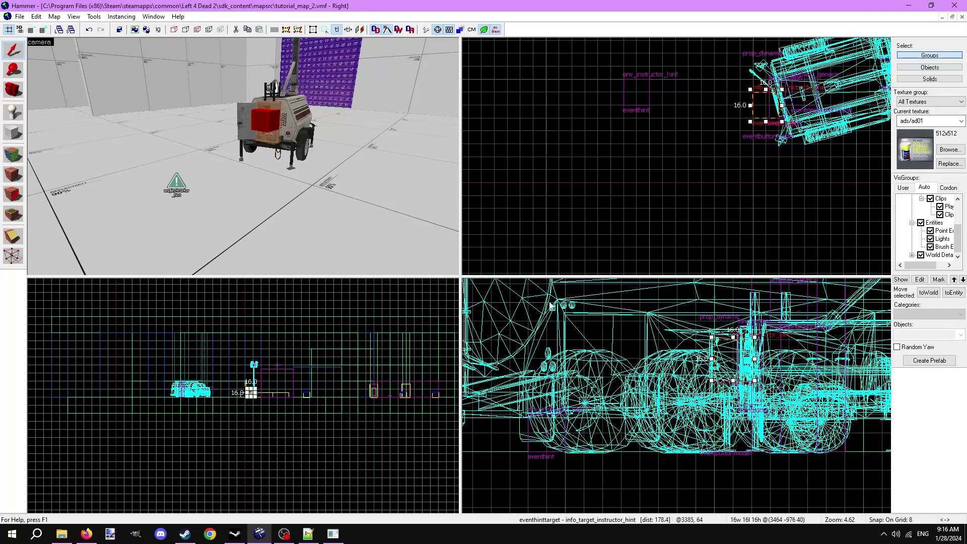
Set the Target Entity of the eventhint env_instructor_hint to eventhinttarget
key("z")
key("w")
key("z")
double_click(195, 184)
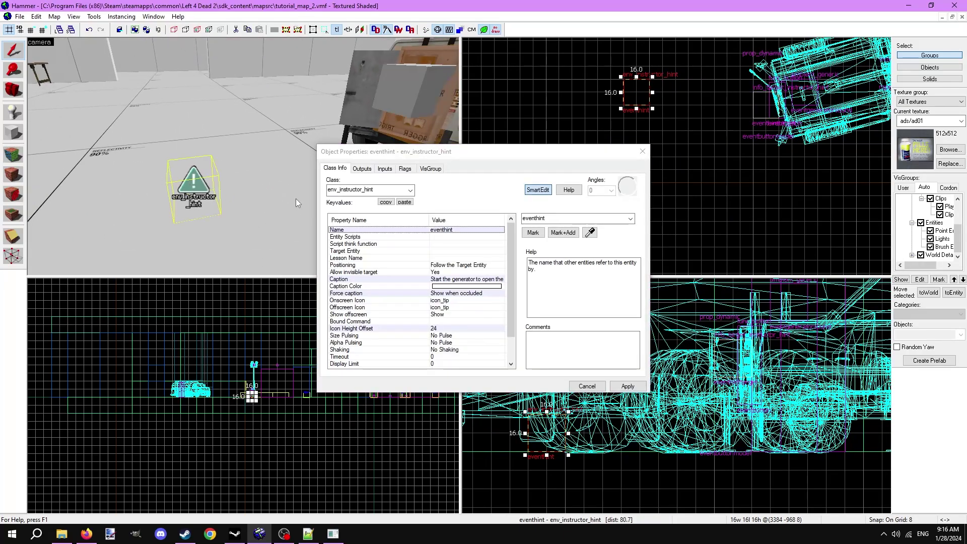
left_click(431, 251)
left_click(630, 218)
left_click(574, 277)
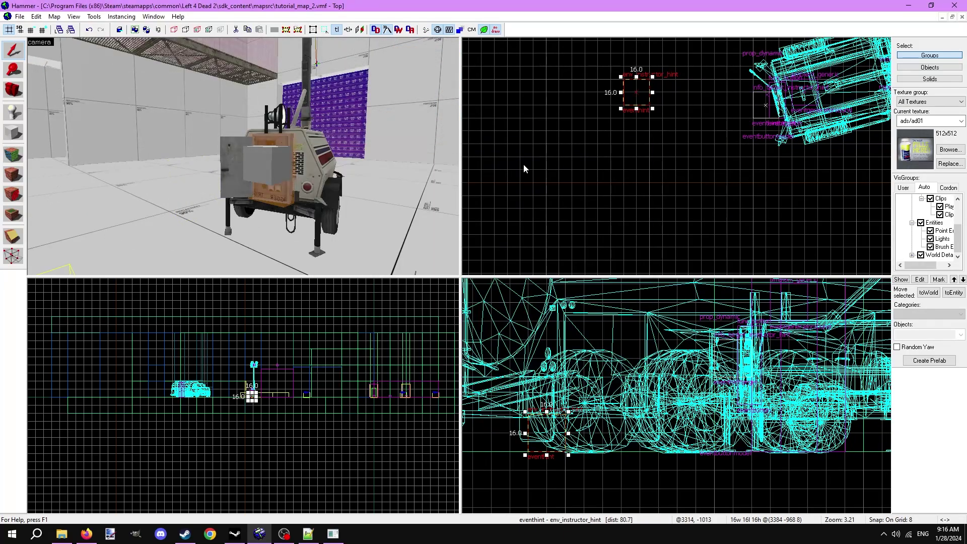
Add an output to the generator's eventbutton that sends EndHint to eventhint on OnPressed
scroll(283, 195, "up", 1)
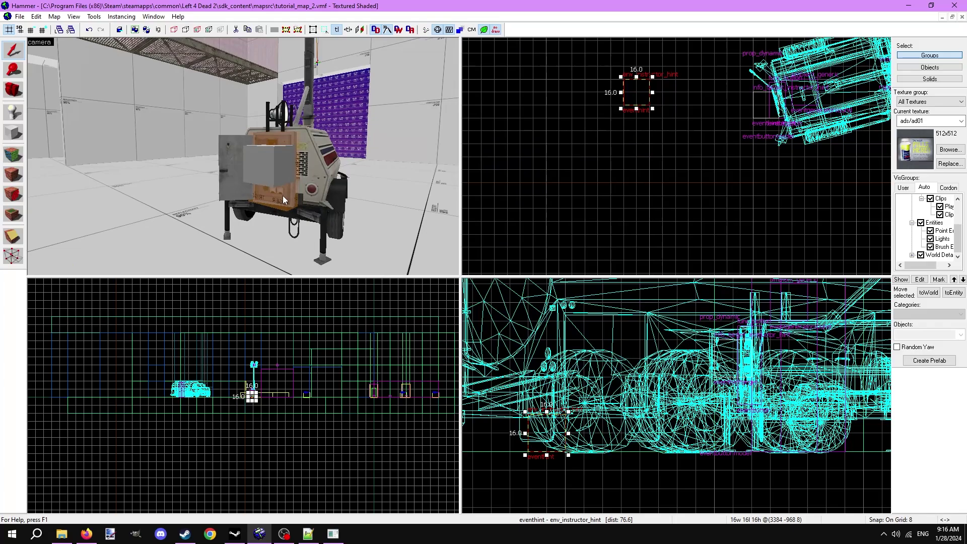
double_click(282, 195)
key("z")
scroll(243, 157, "down", 3)
left_click(362, 168)
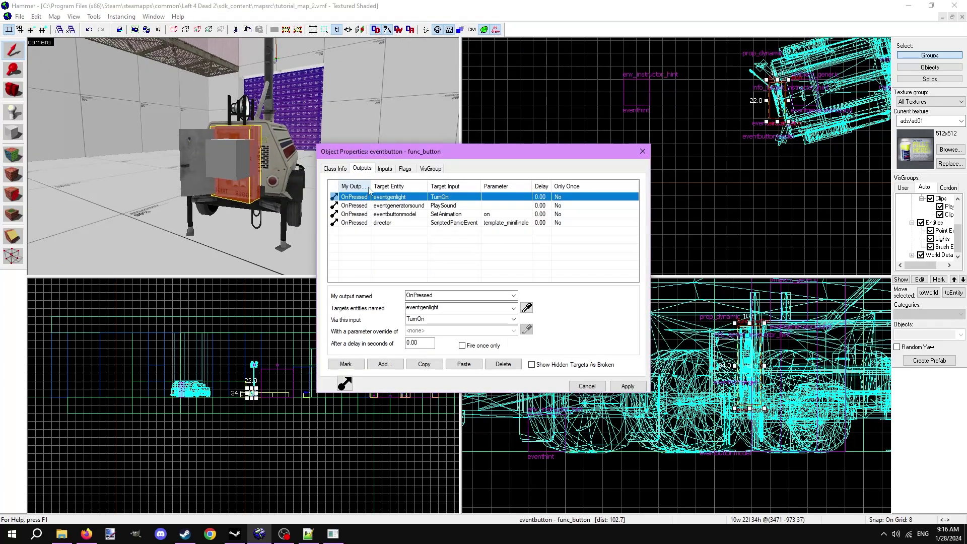
left_click(394, 366)
left_click(512, 296)
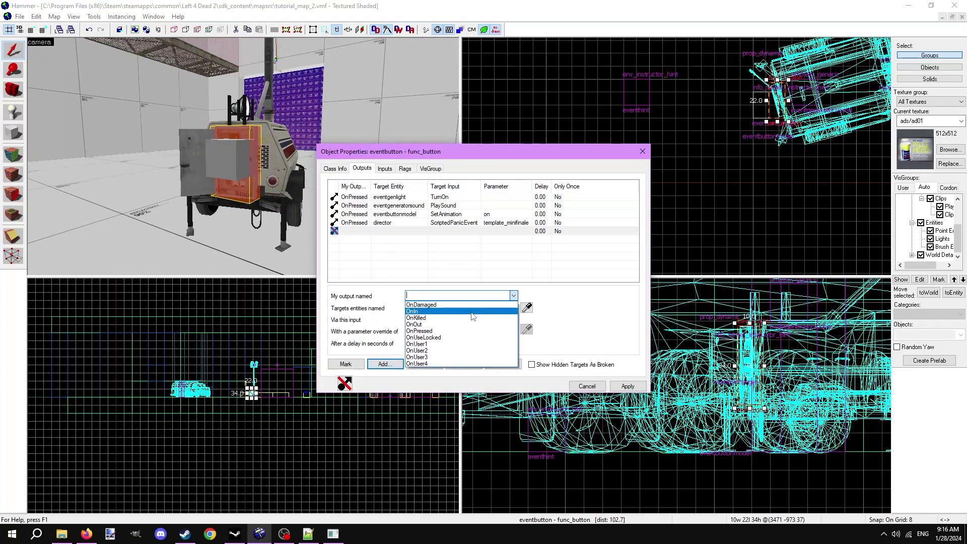
left_click(456, 332)
left_click(513, 308)
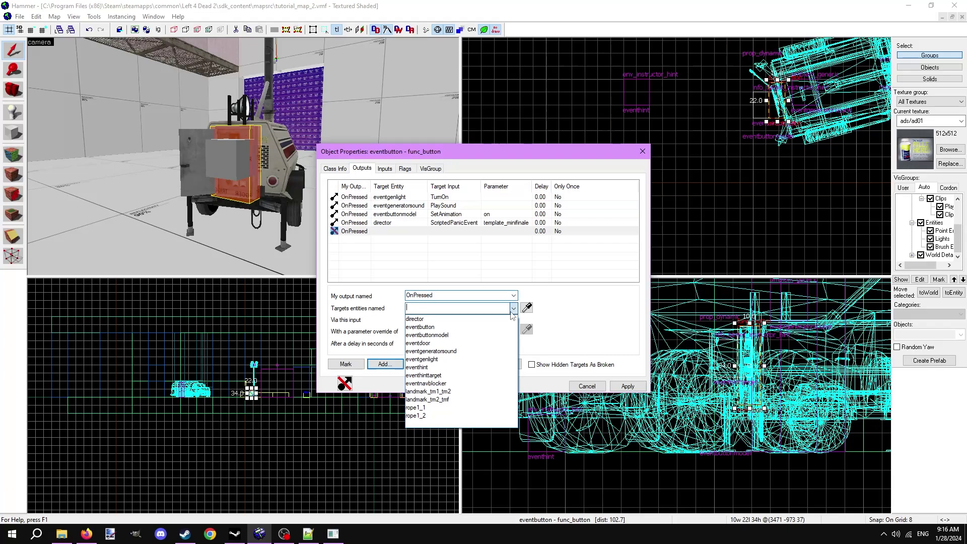
left_click(434, 367)
left_click(507, 322)
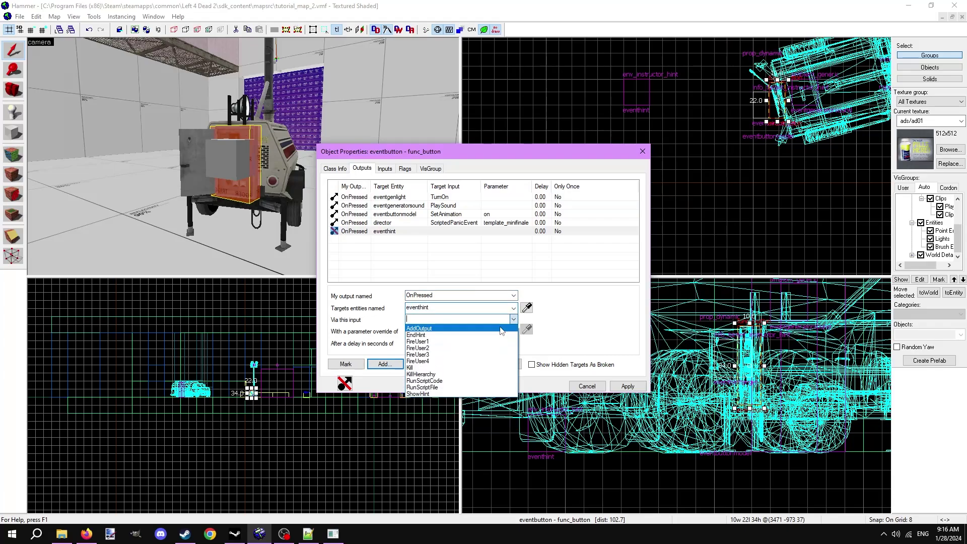
left_click(454, 339)
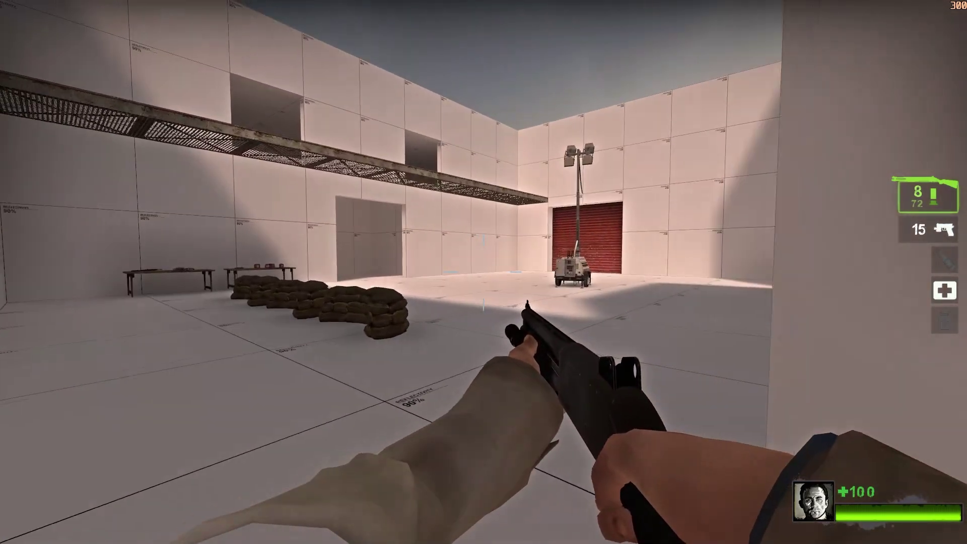
key("w")
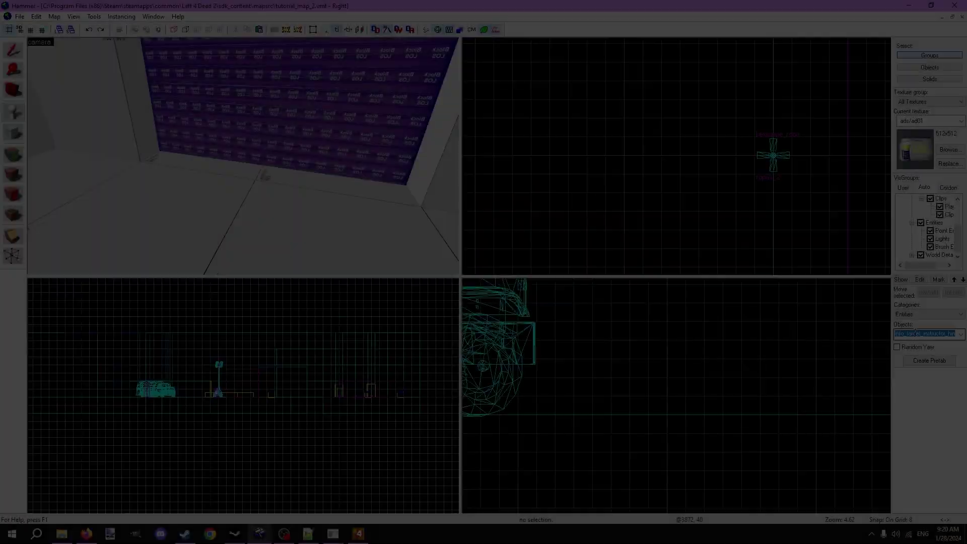
Place an env_instructor_hint entity on the floor in front of the event door, shifted clear of the keyframe_rope entity
type("hint")
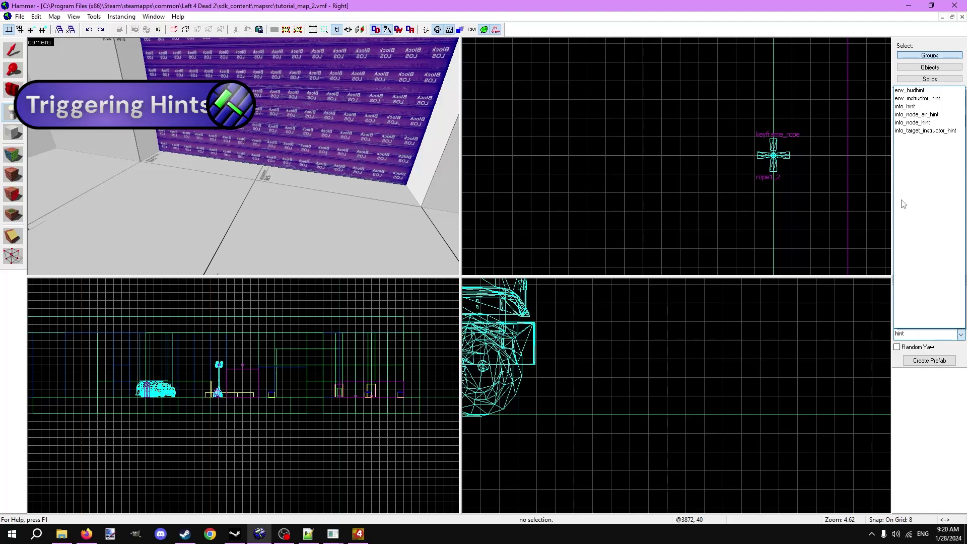
left_click(912, 100)
left_click(254, 178)
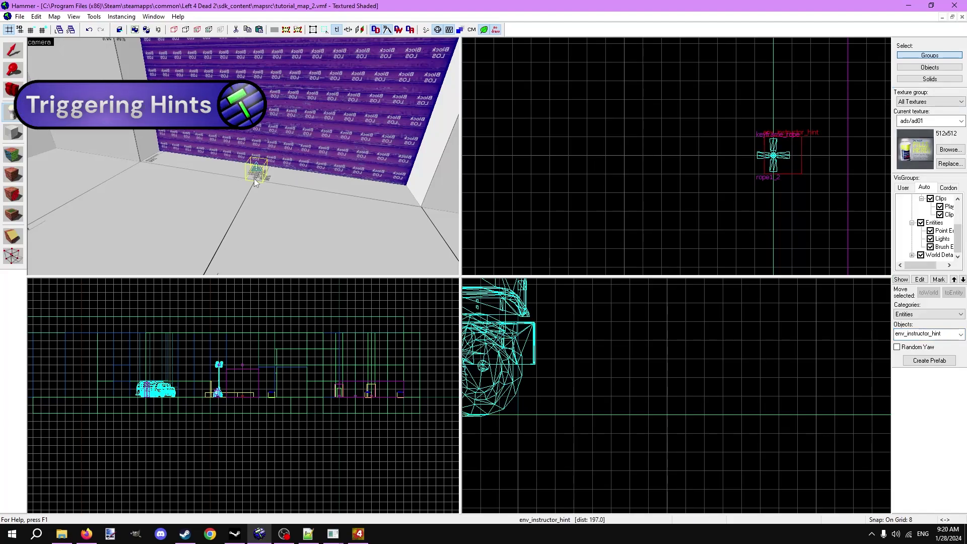
key("shift+s")
key("ctrl+e")
scroll(680, 149, "up", 3)
left_click_drag(655, 158, 575, 158)
scroll(623, 408, "up", 5)
Name the new env_instructor_hint eventopenhint and set its Positioning to Show on the hud
double_click(247, 197)
left_click(527, 219)
type("ev")
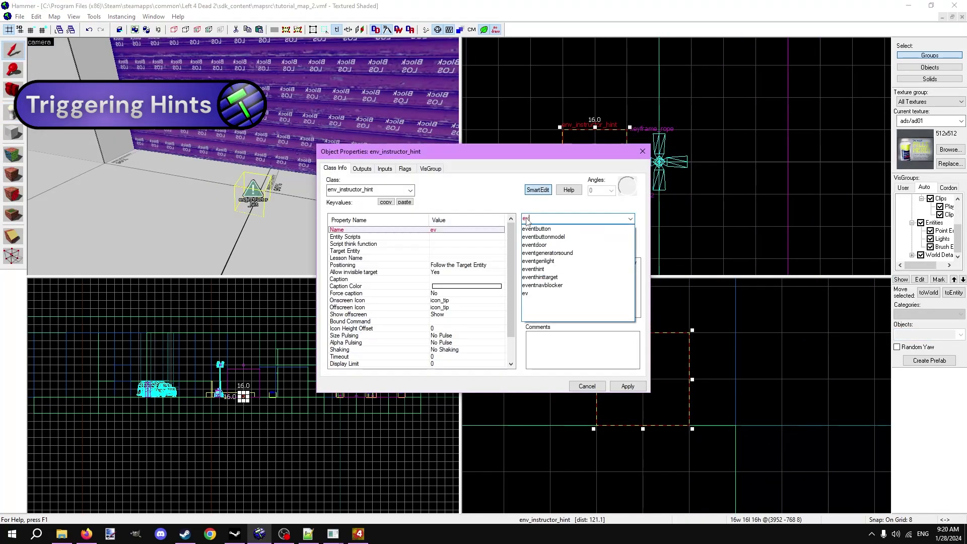
type("entopenhint")
left_click(451, 265)
left_click(629, 219)
left_click(574, 236)
Set the eventopenhint caption to "The door has opened!"
left_click(452, 279)
type("T")
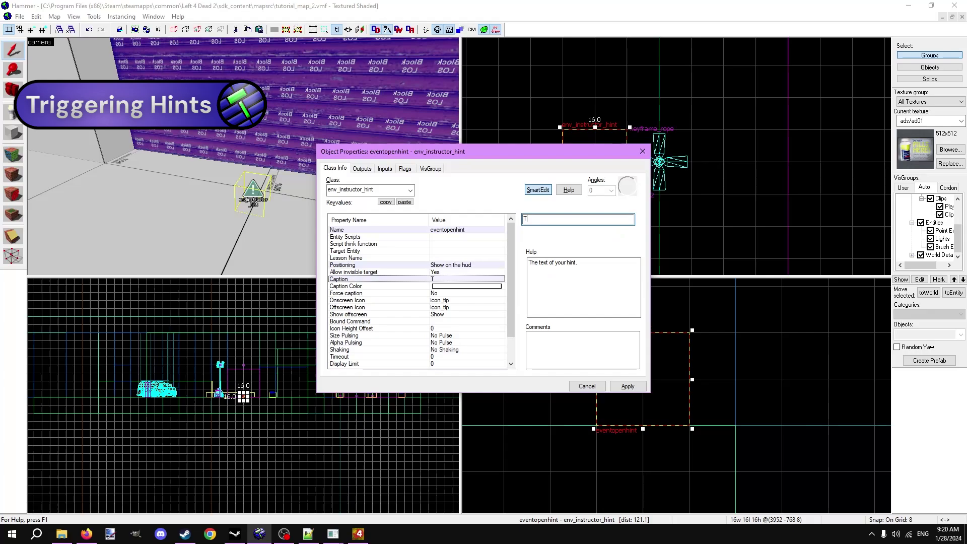
type("he door has opened!")
Set eventopenhint's Onscreen and Offscreen Icons to icon_door and Show on First Sight to No, and apply the properties
scroll(418, 303, "down", 2)
left_click(347, 272)
left_click(630, 218)
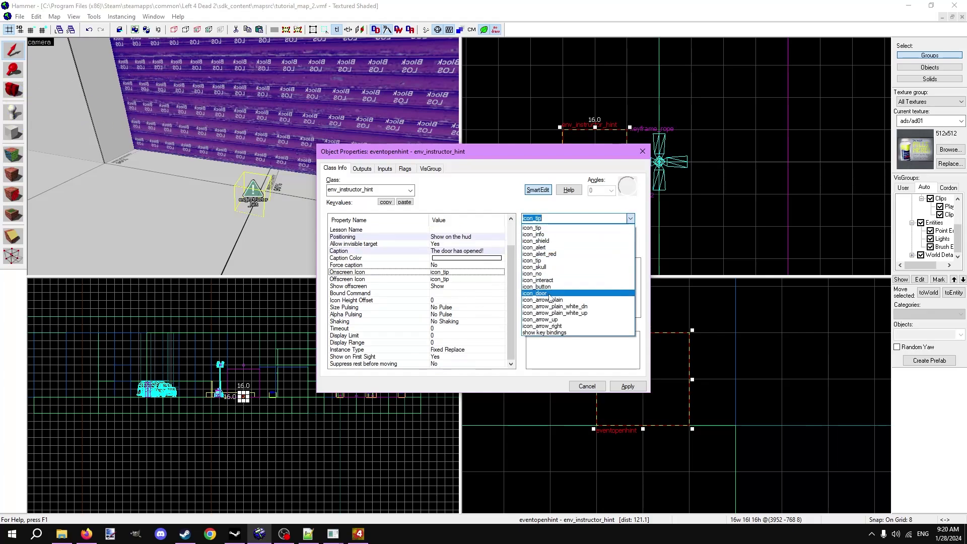
left_click(549, 293)
key("Down")
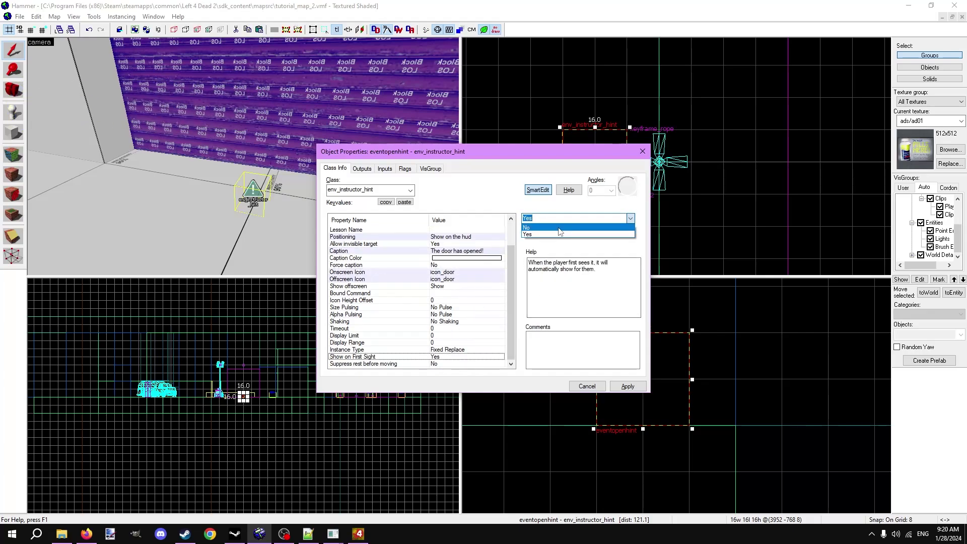
left_click(627, 386)
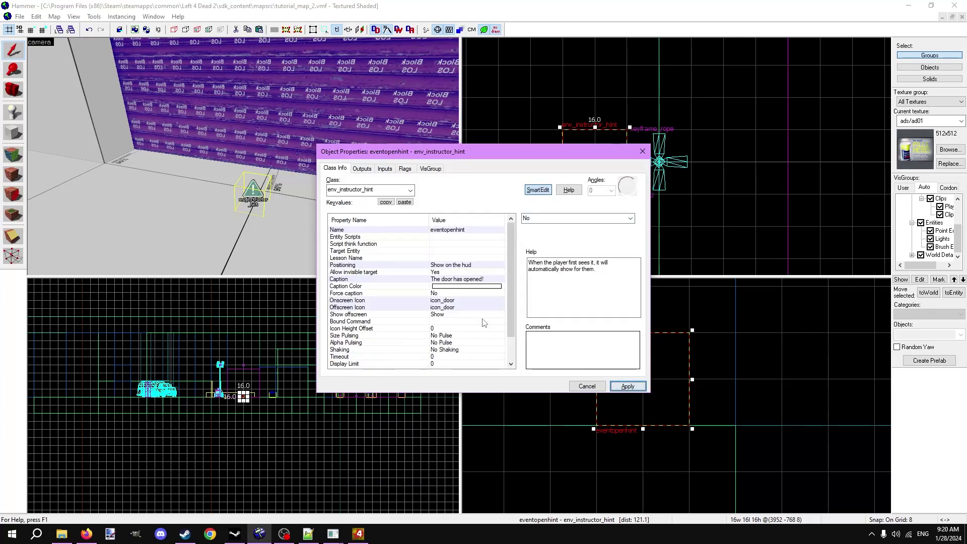
Add an output to the eventdoor func_door that sends ShowHint to eventopenhint on OnOpen
left_click(280, 126)
left_click(361, 170)
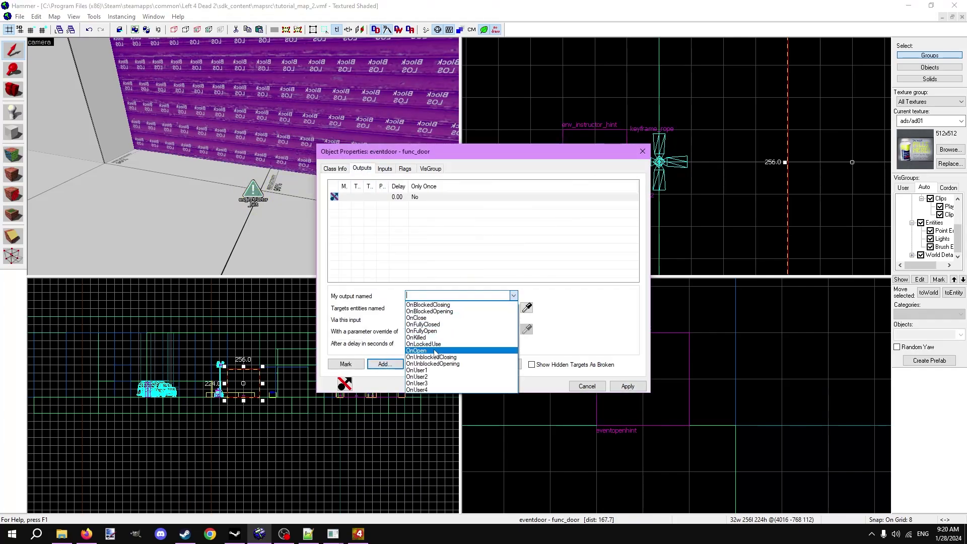
left_click(434, 351)
left_click(513, 307)
left_click(432, 360)
left_click(513, 319)
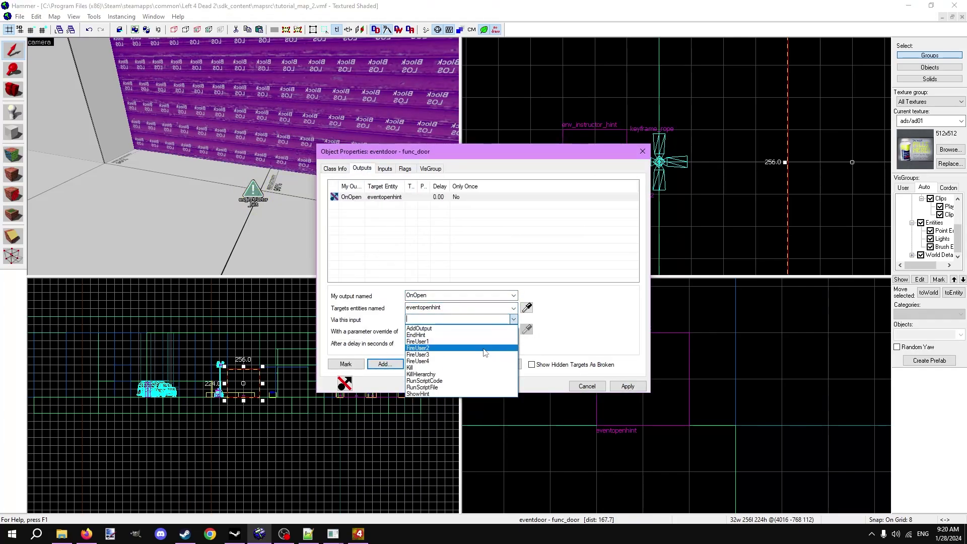
left_click(499, 393)
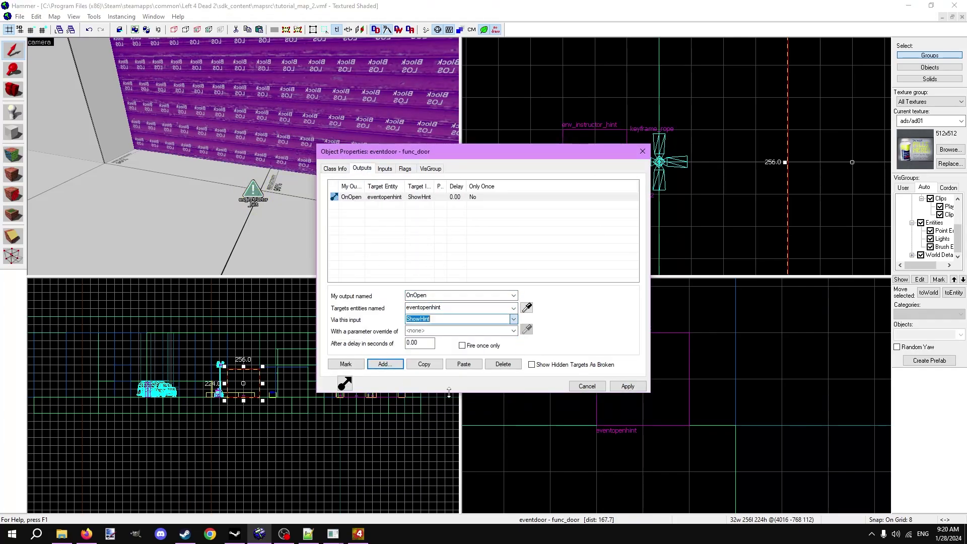
left_click(586, 386)
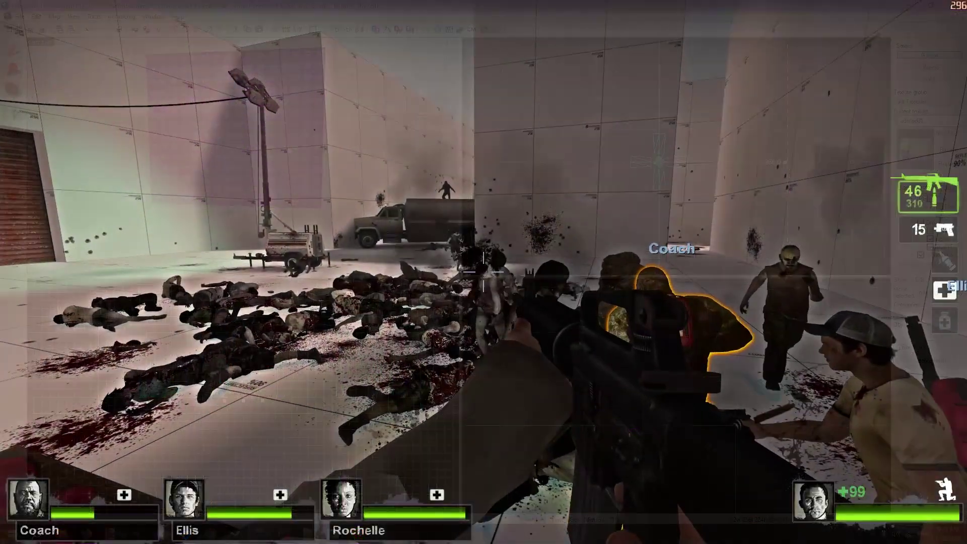
left_click_drag(484, 272, 483, 272)
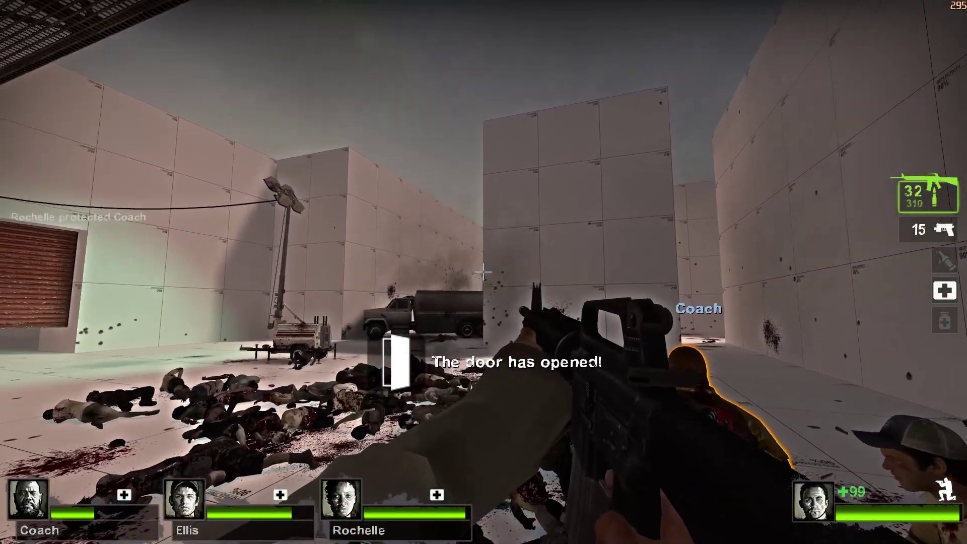
key("r")
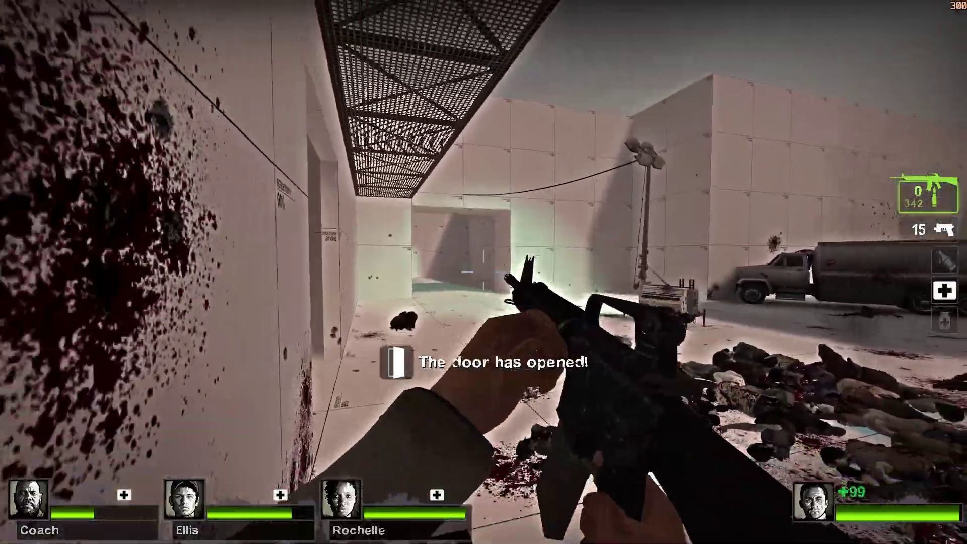
key("s")
key("w")
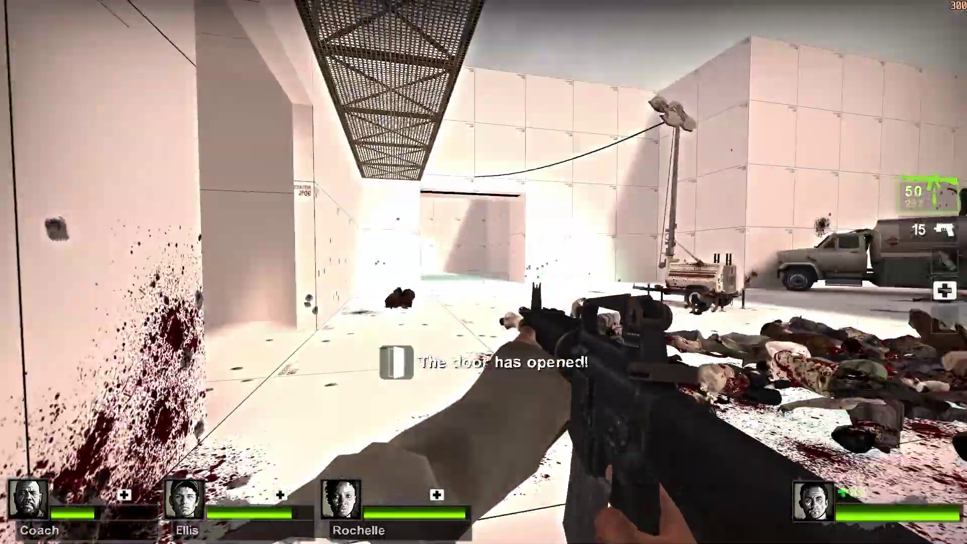
key("w")
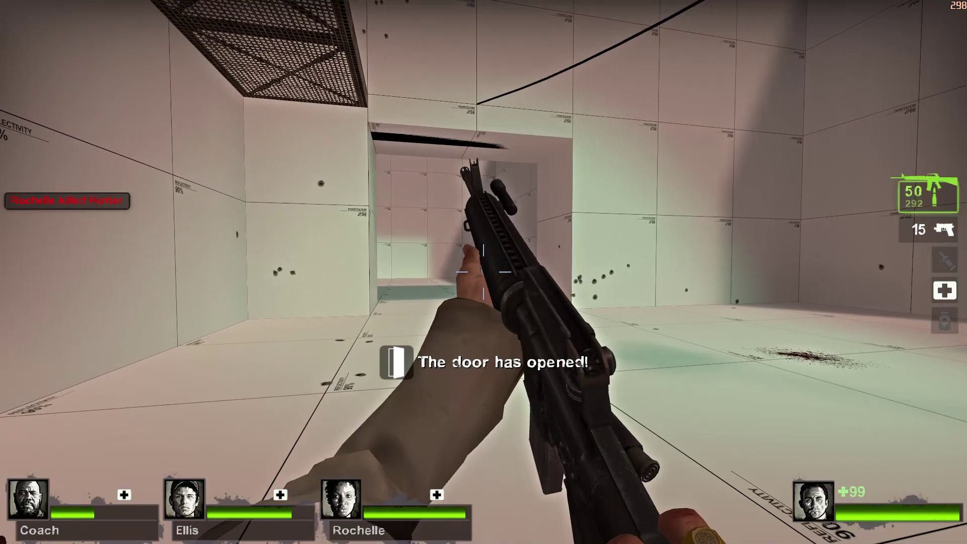
key("2")
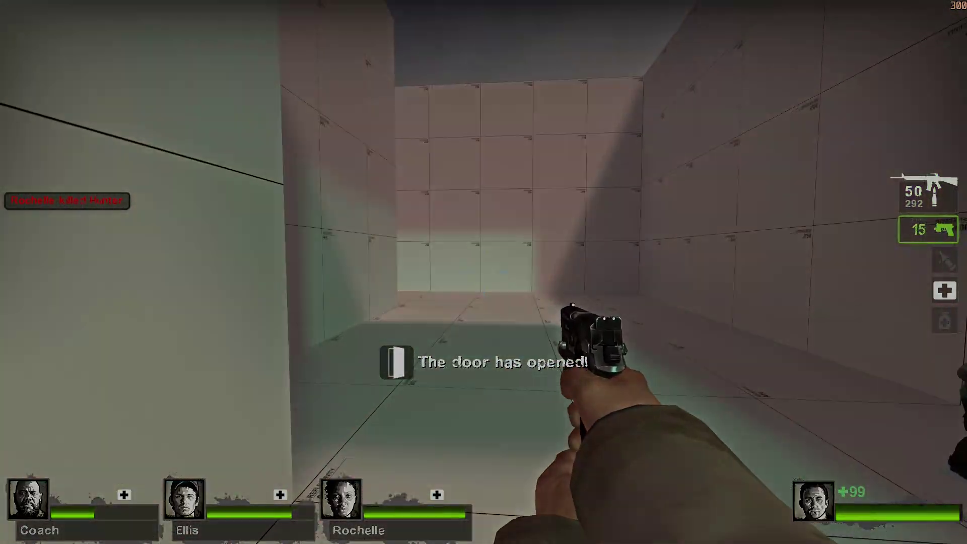